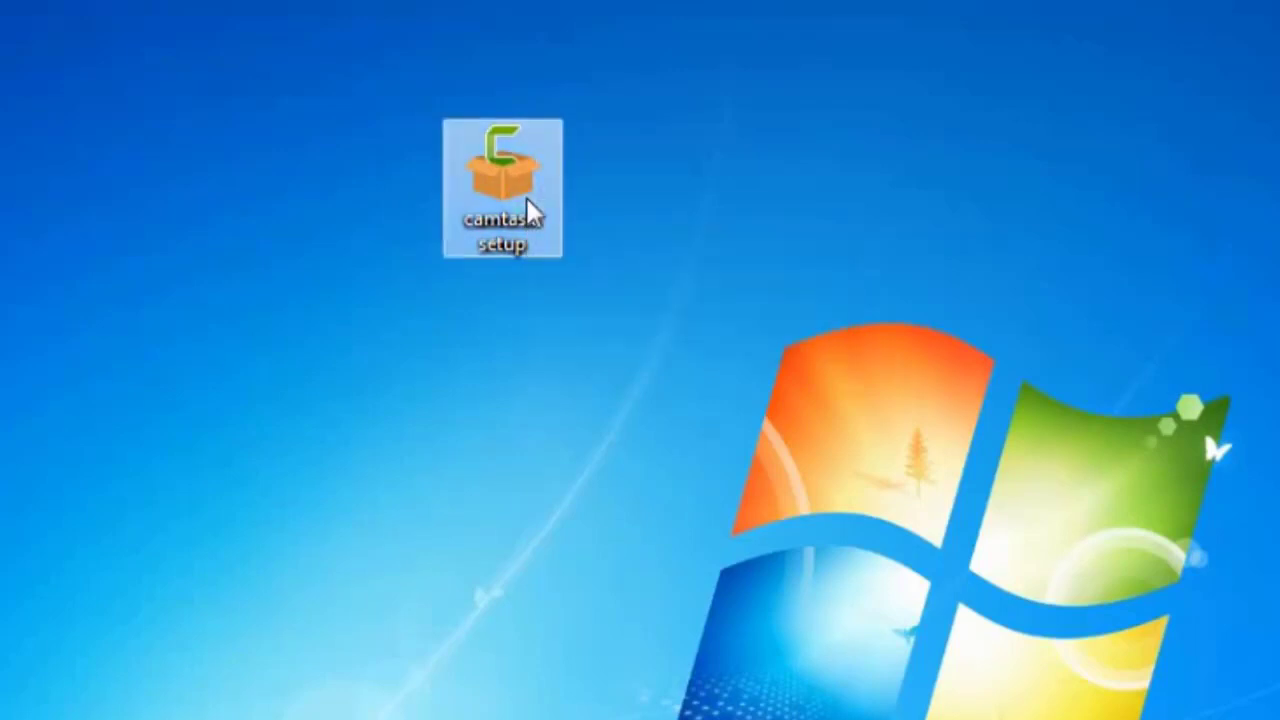
Step: Try to run the Camtasia 9 setup from the desktop and close its setup dialog
click(545, 215)
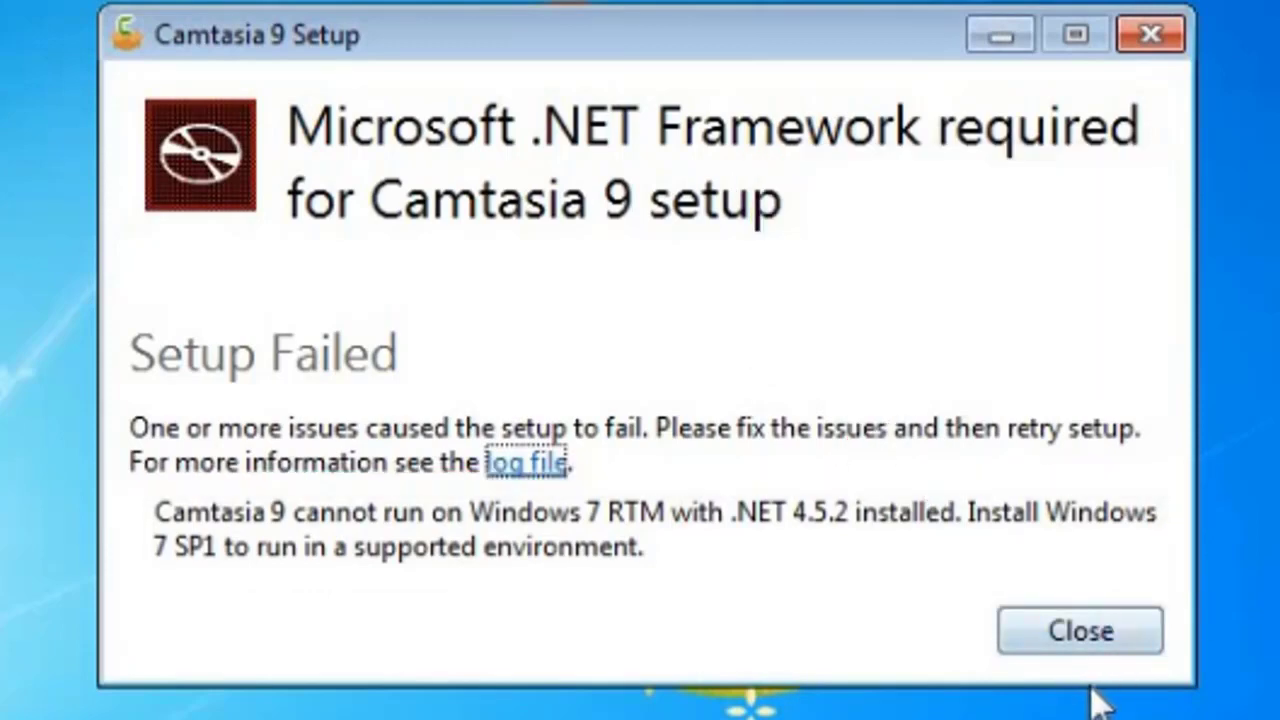
click(1114, 630)
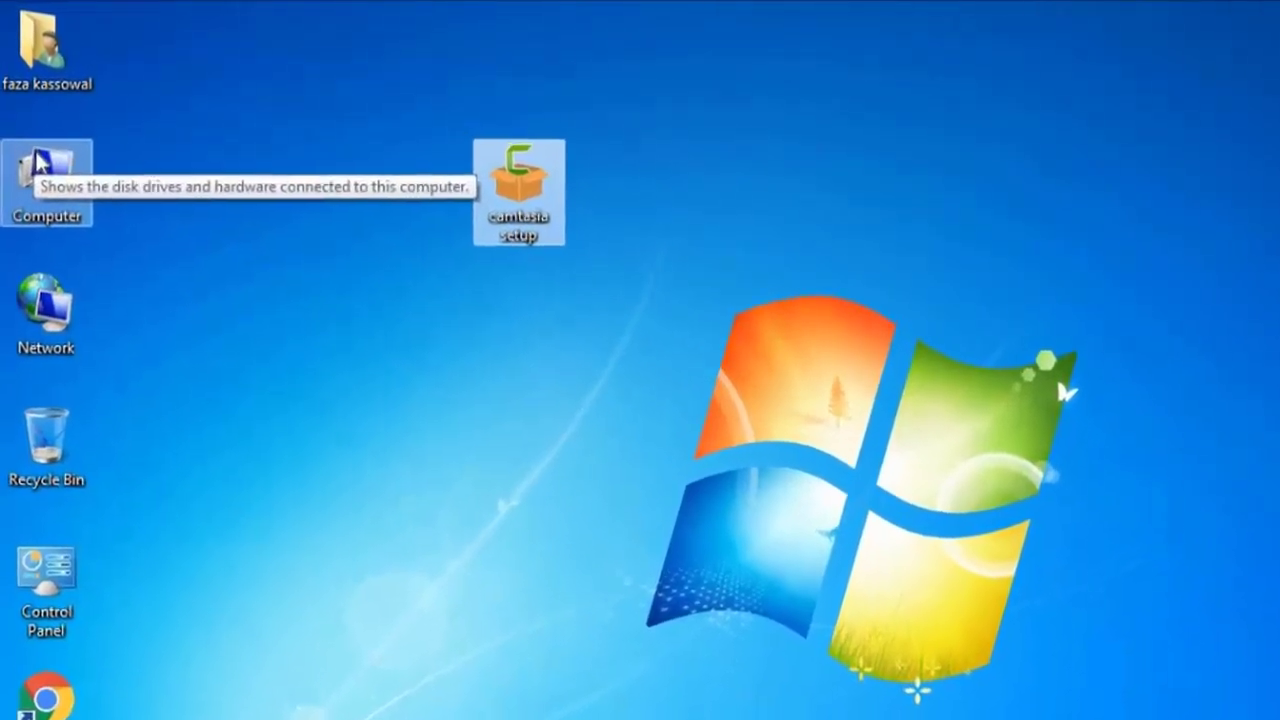
Step: Open the computer's system properties to check the installed Windows edition and service pack
right_click(34, 130)
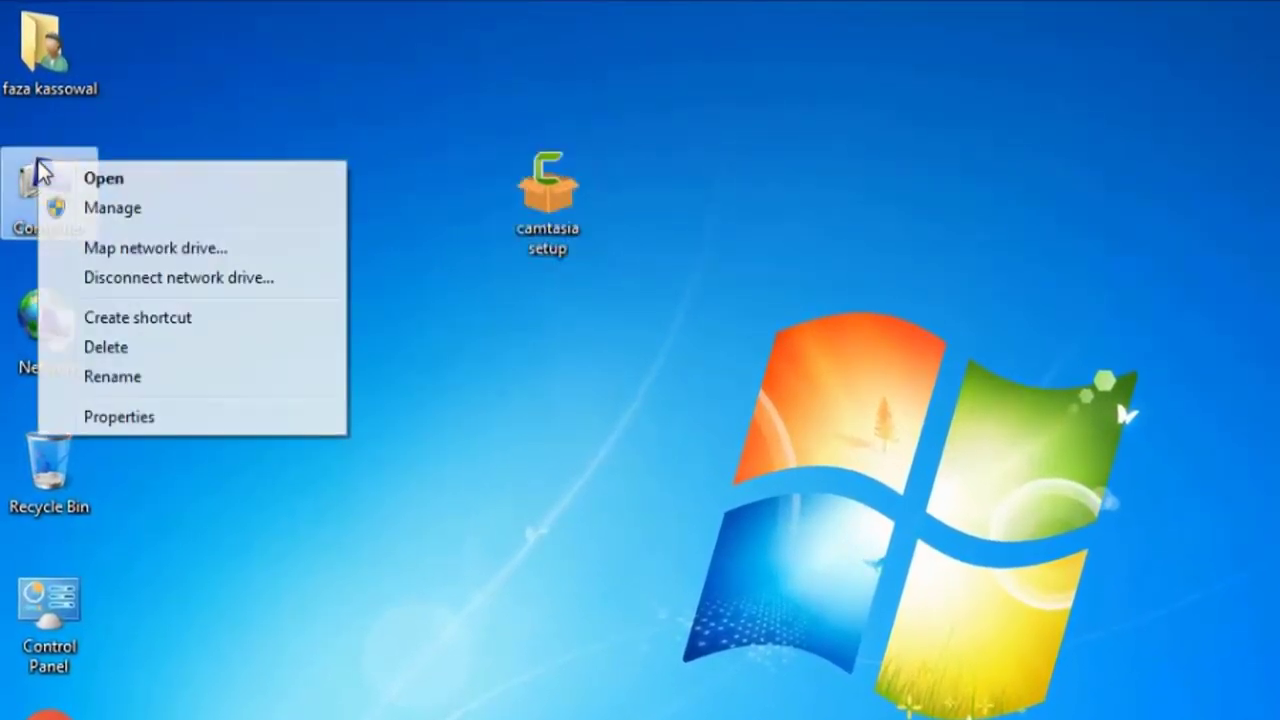
click(195, 427)
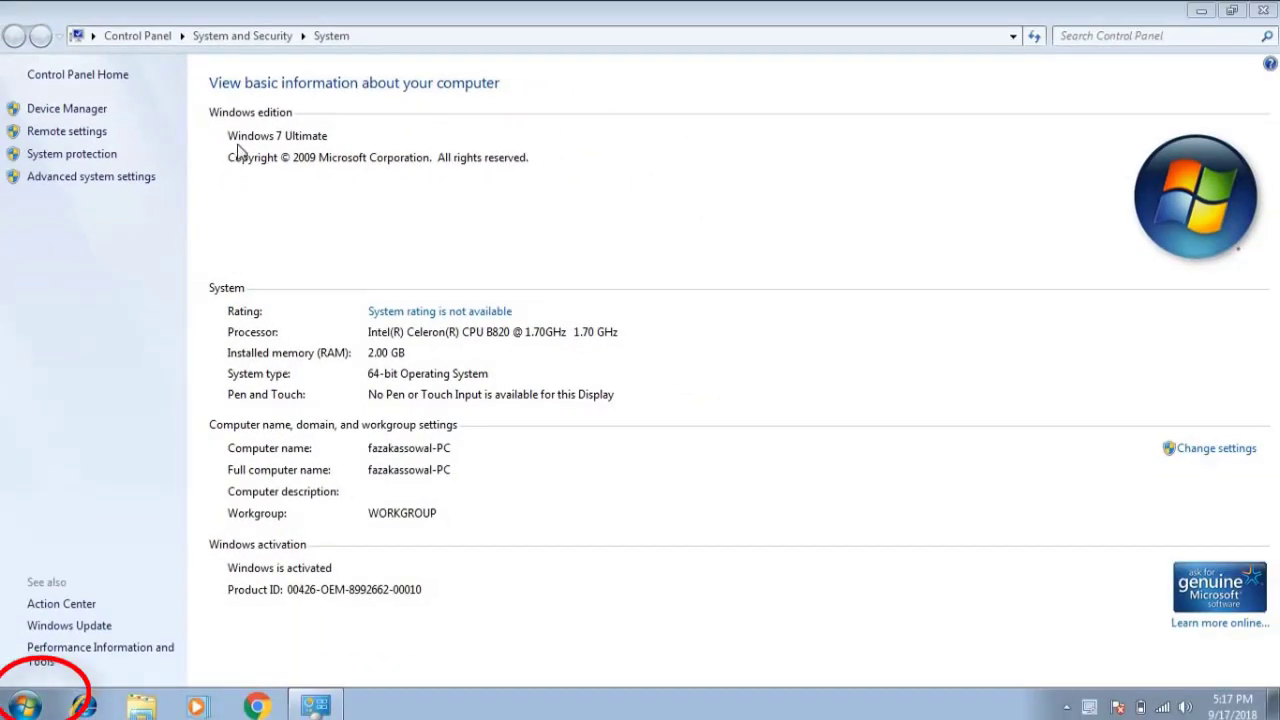
Step: Find the Run program through the Windows search and use it to launch regedit
click(45, 710)
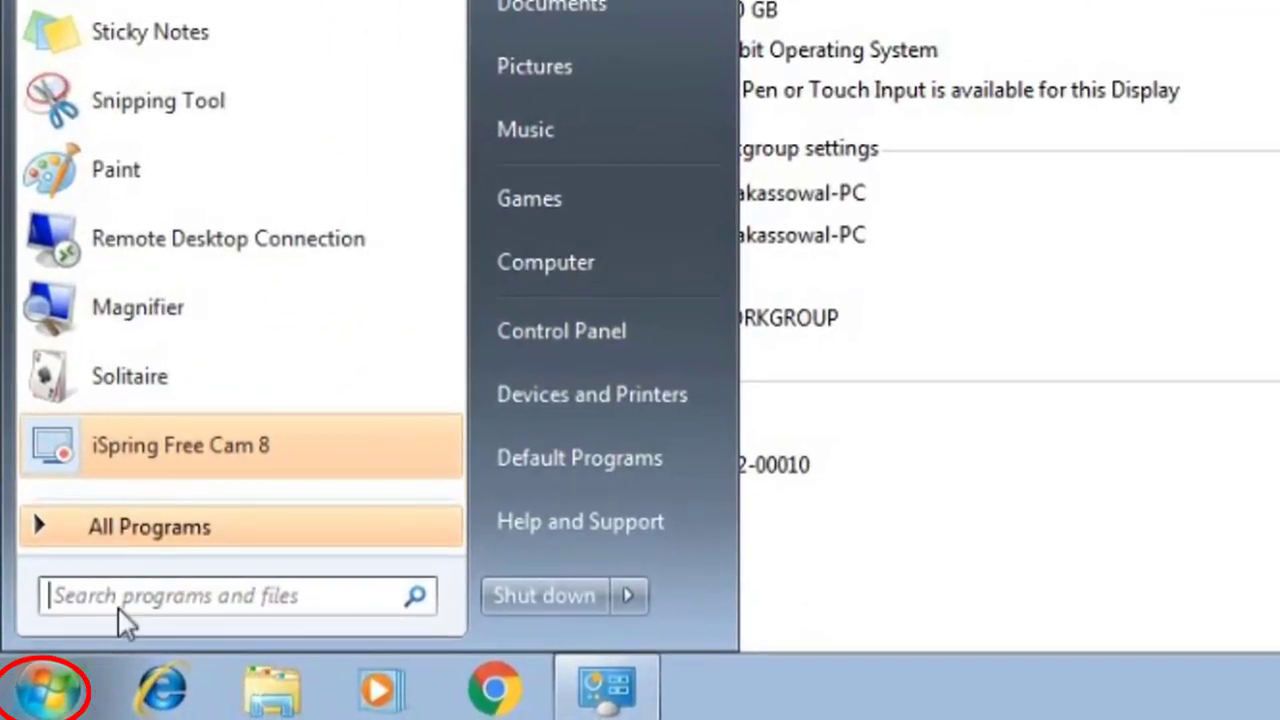
click(141, 600)
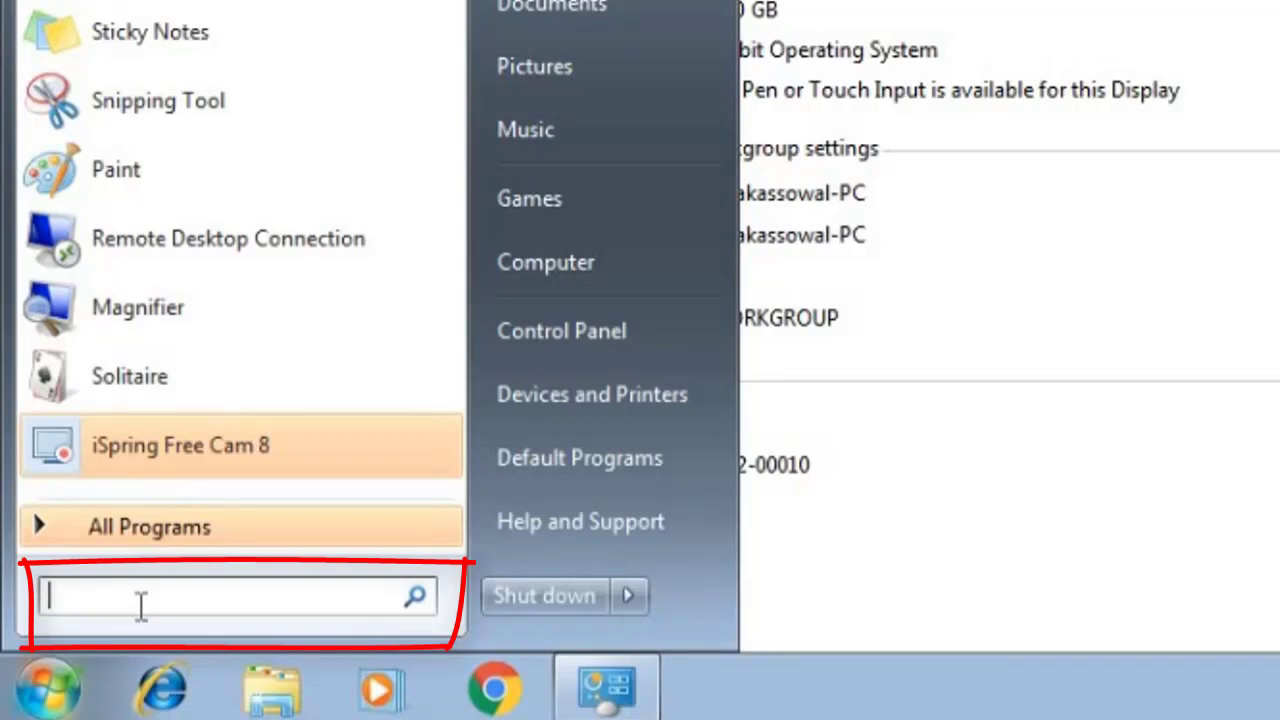
text(run)
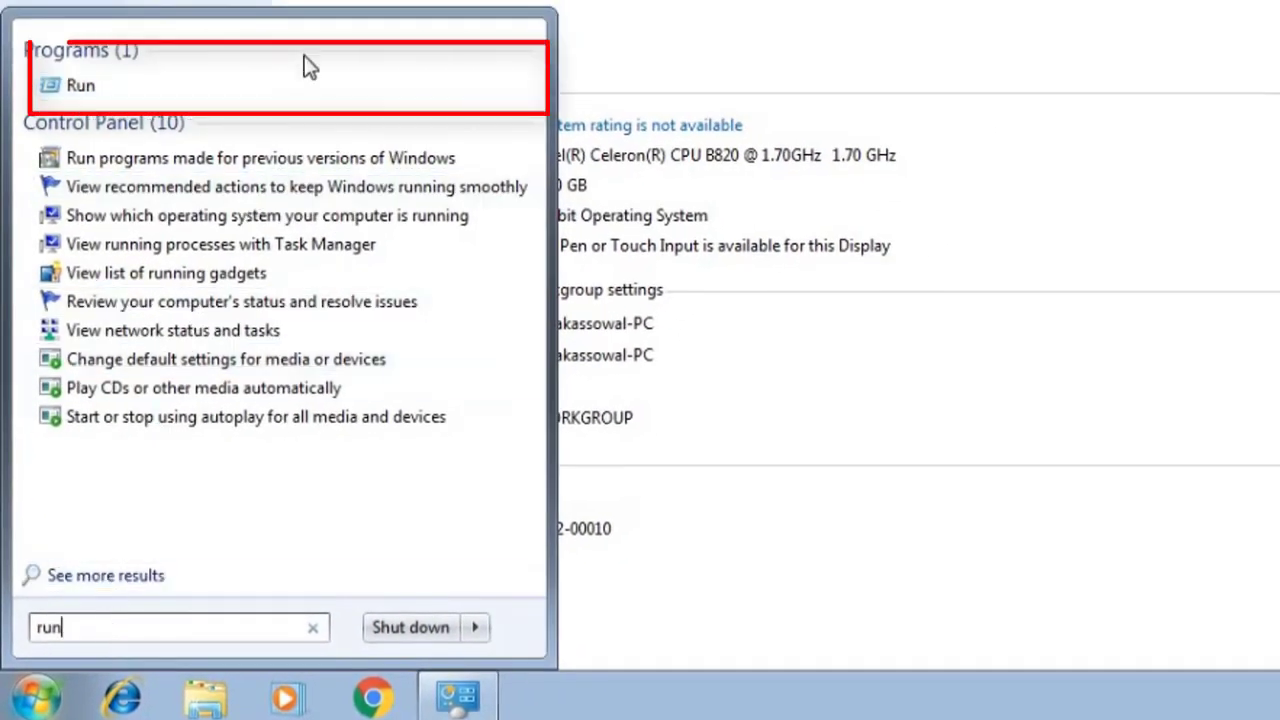
click(298, 97)
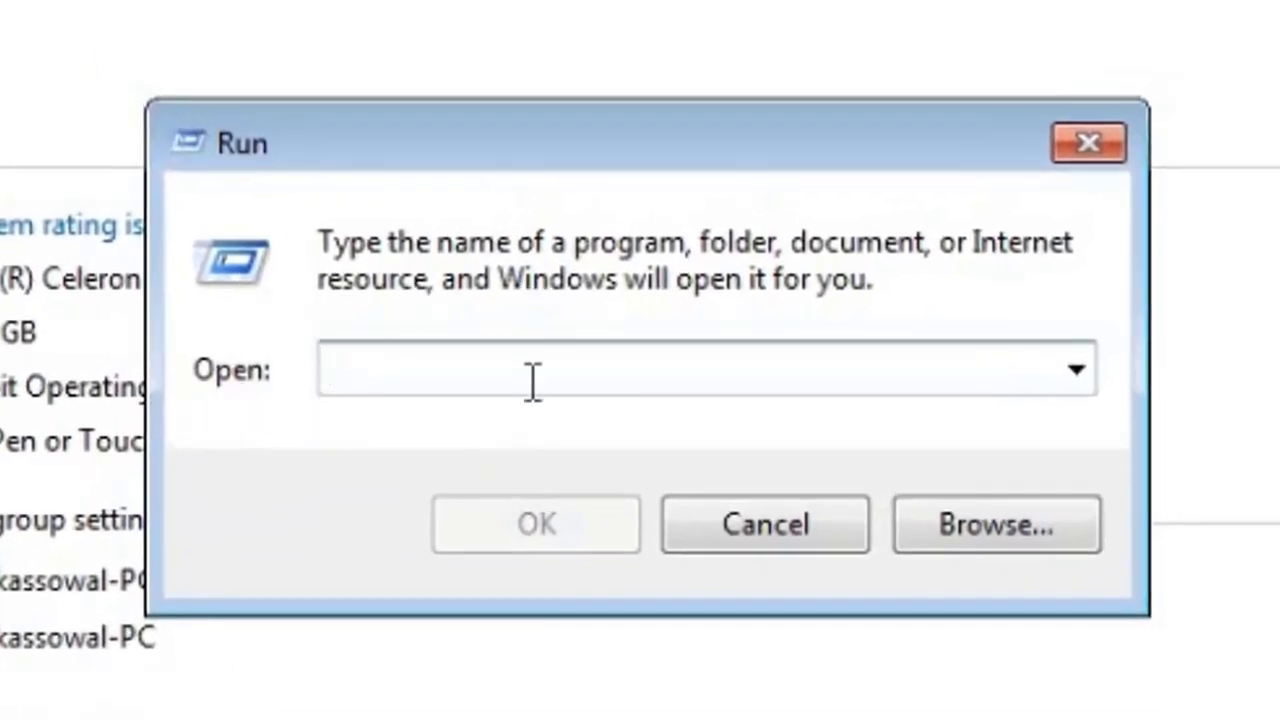
text(re)
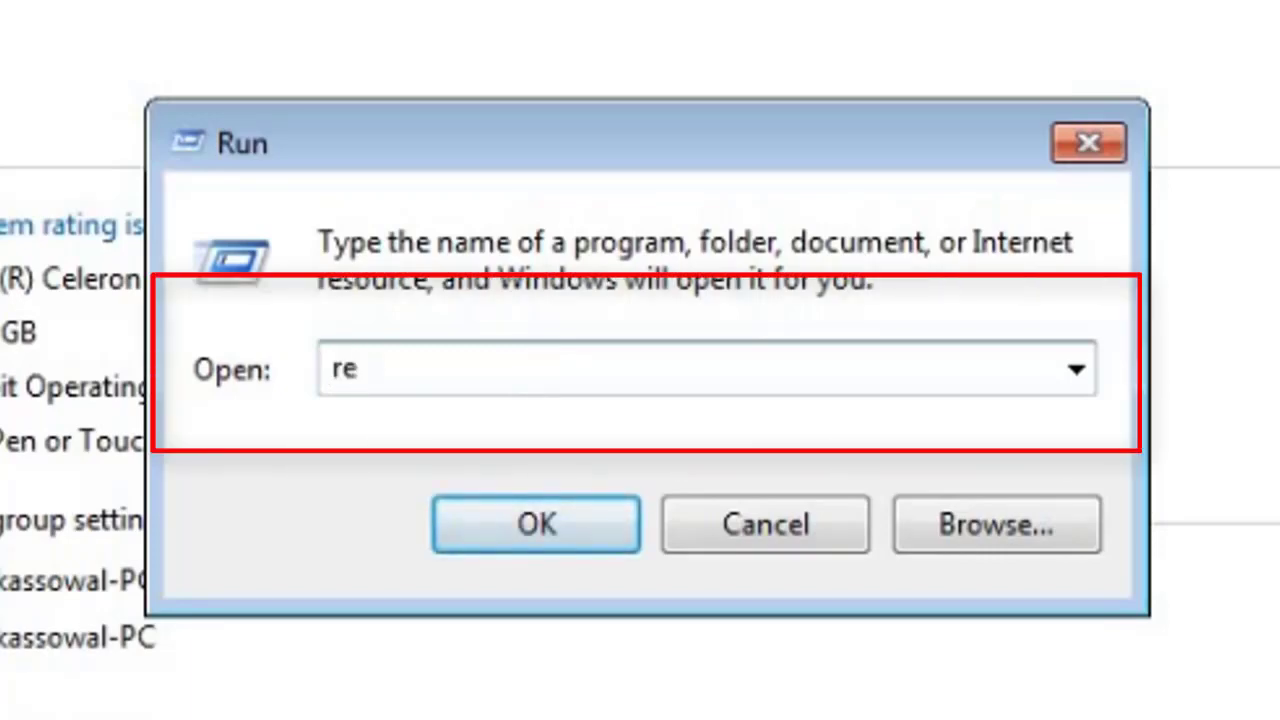
text(gedit)
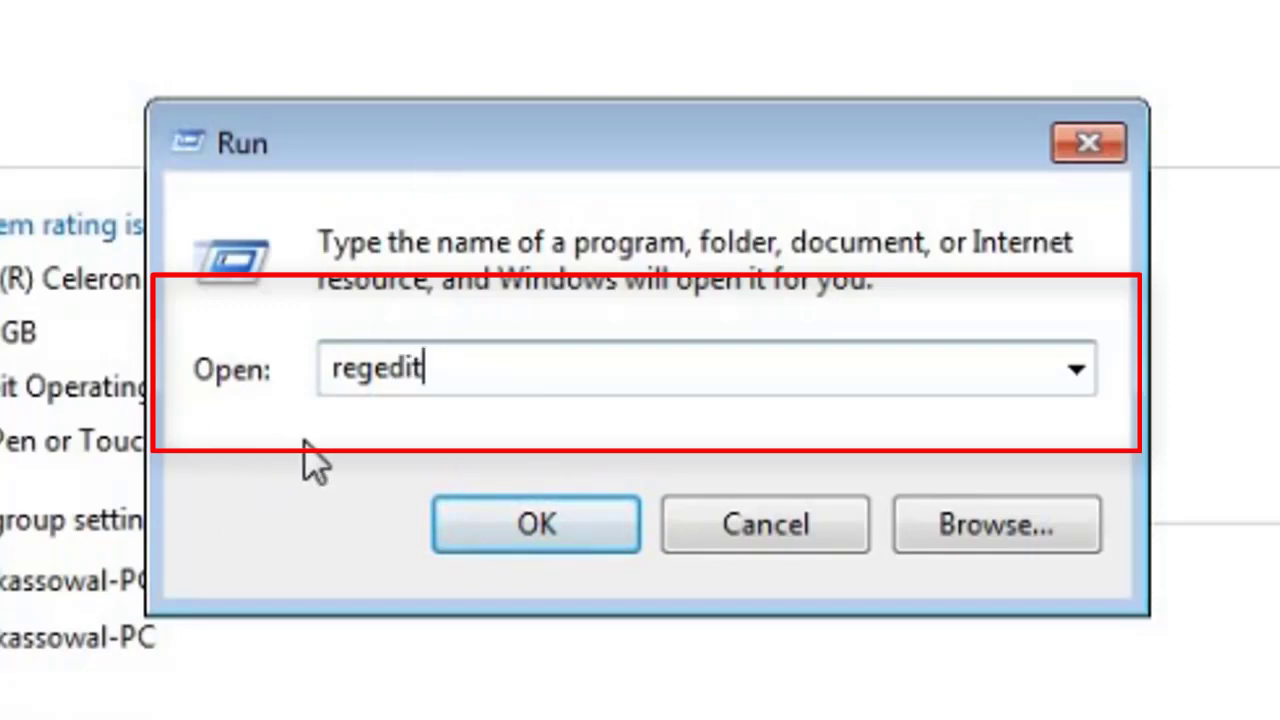
click(515, 540)
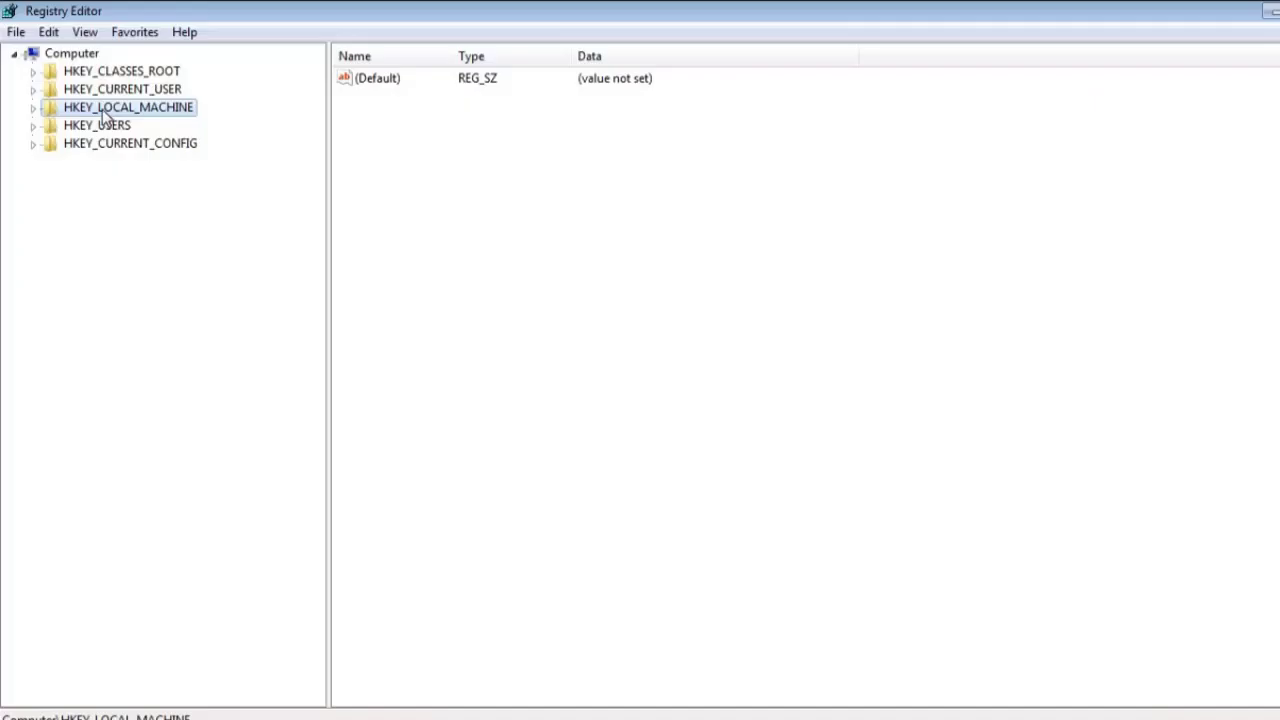
Step: Navigate the registry to HKEY_LOCAL_MACHINE\SYSTEM\CurrentControlSet\Control\Windows
double_click(105, 117)
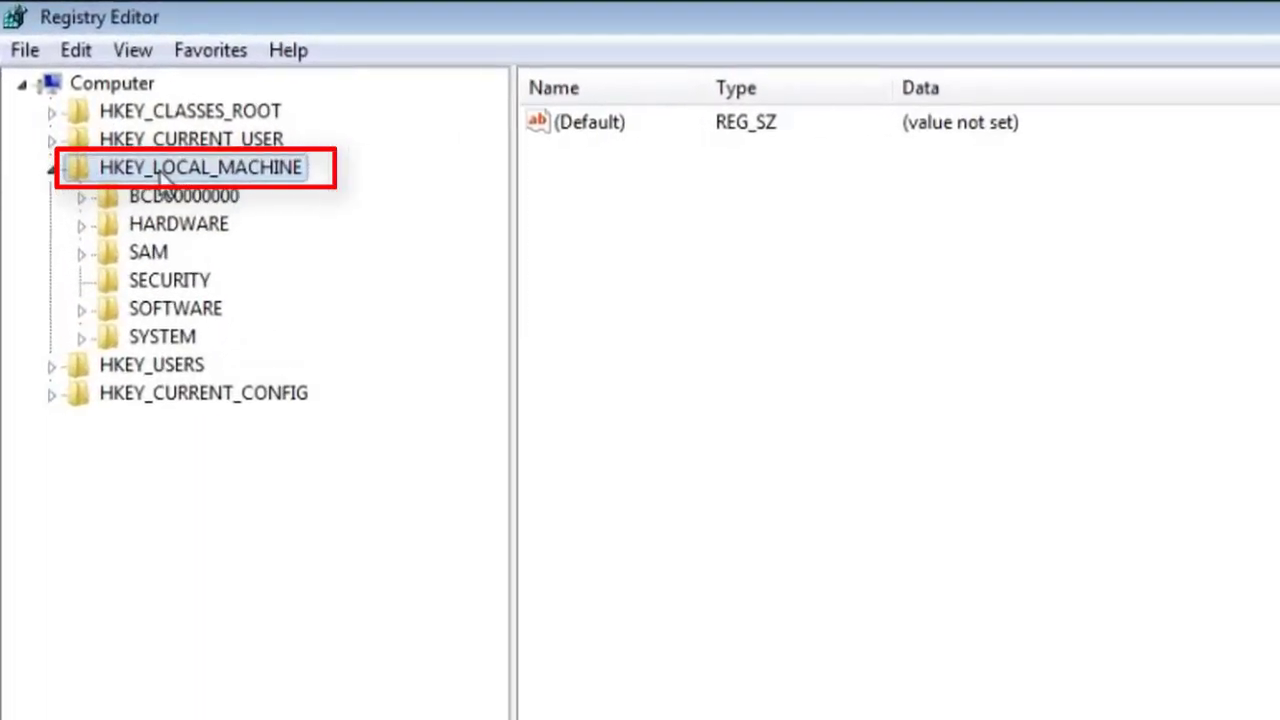
click(167, 340)
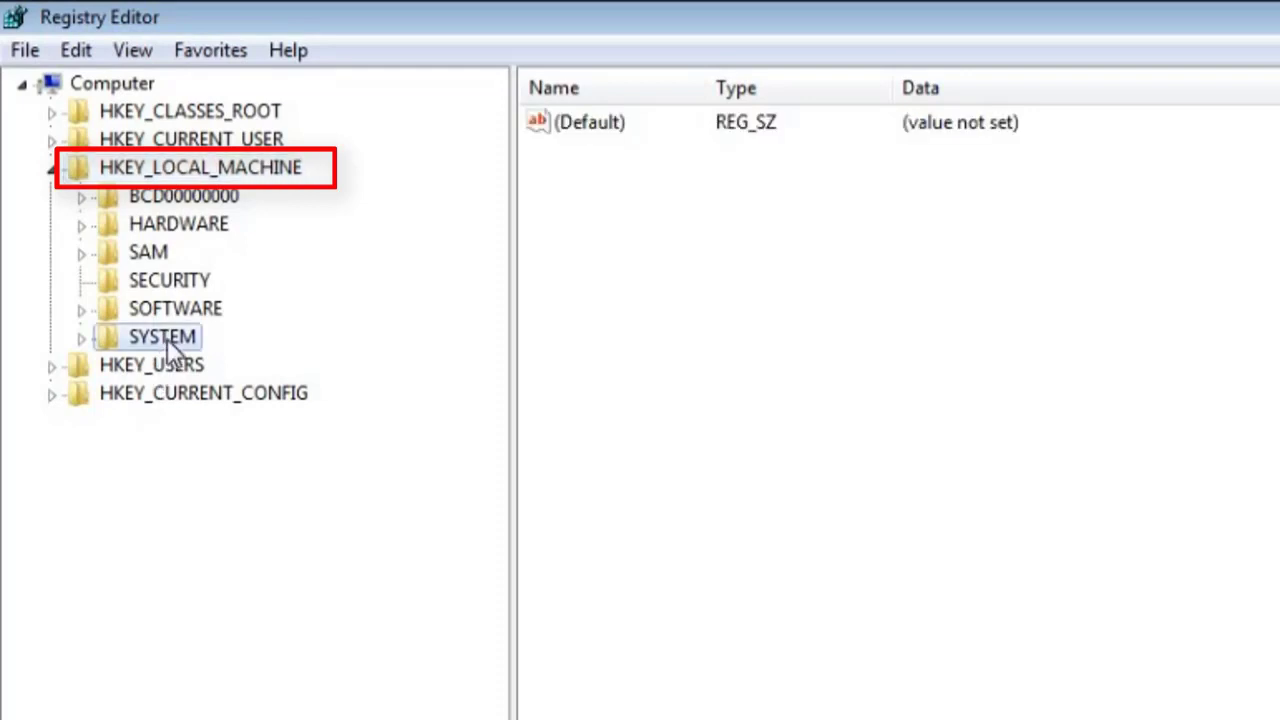
double_click(167, 339)
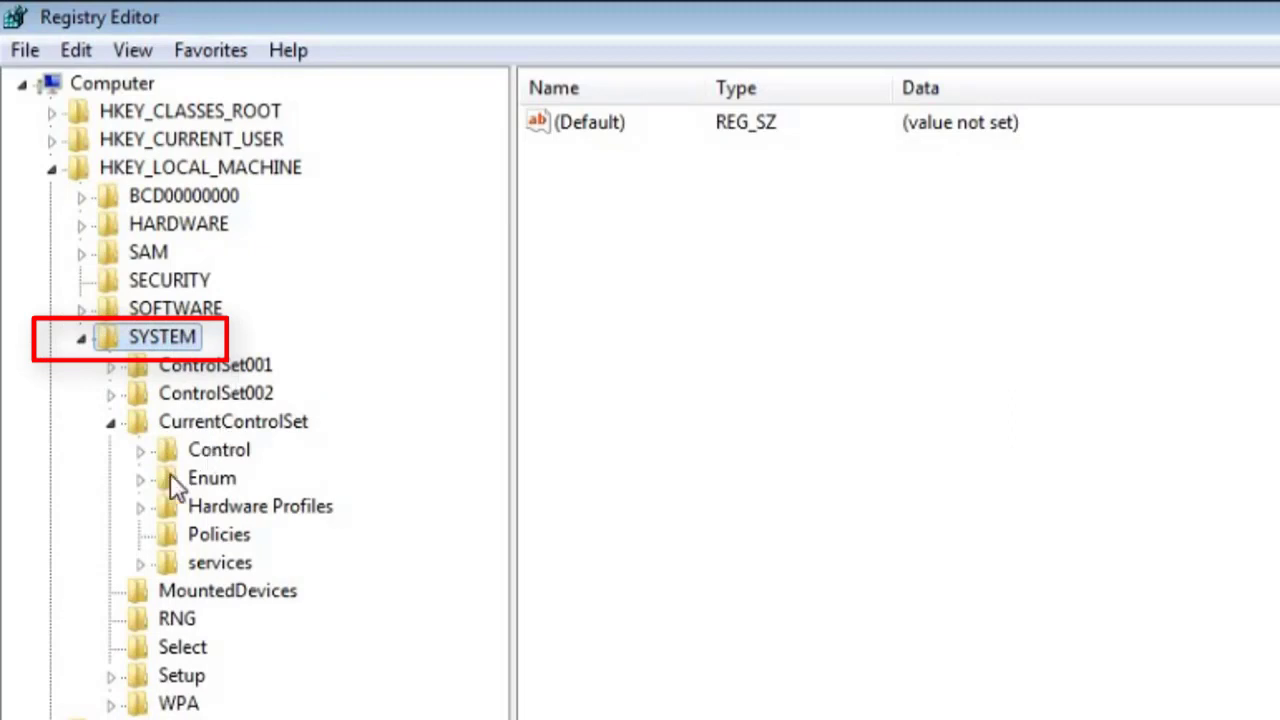
click(215, 452)
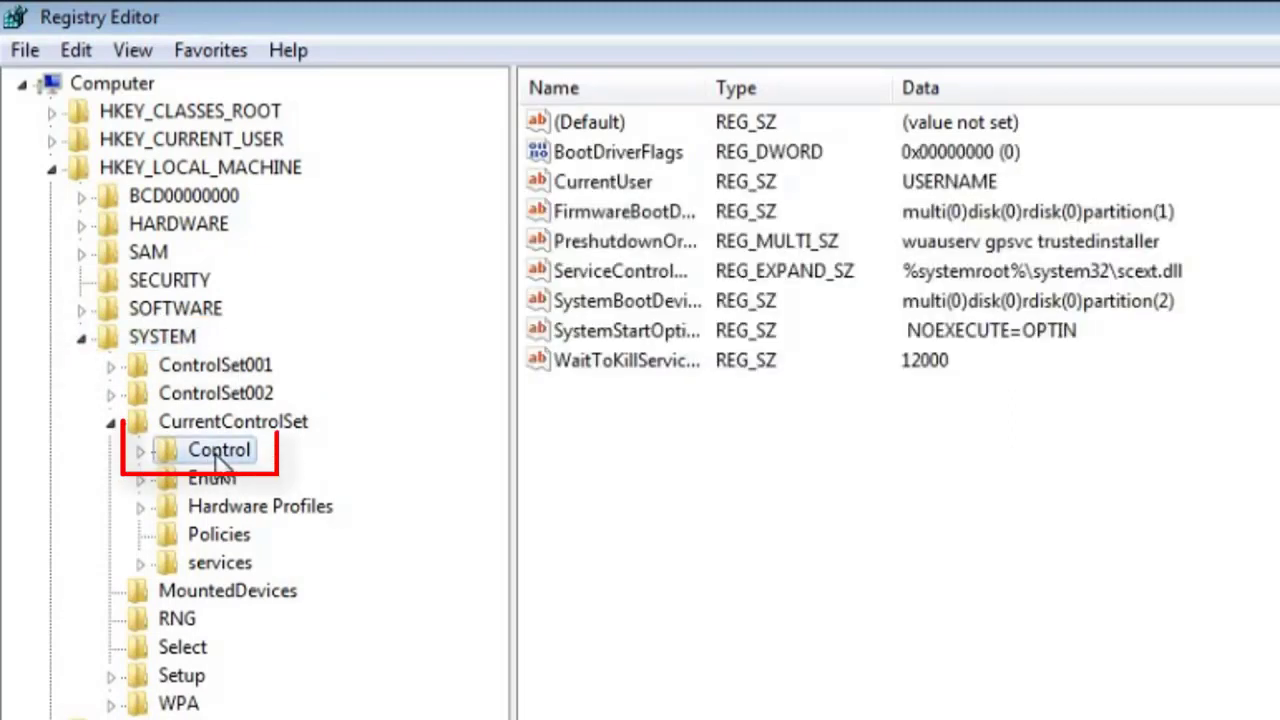
double_click(215, 454)
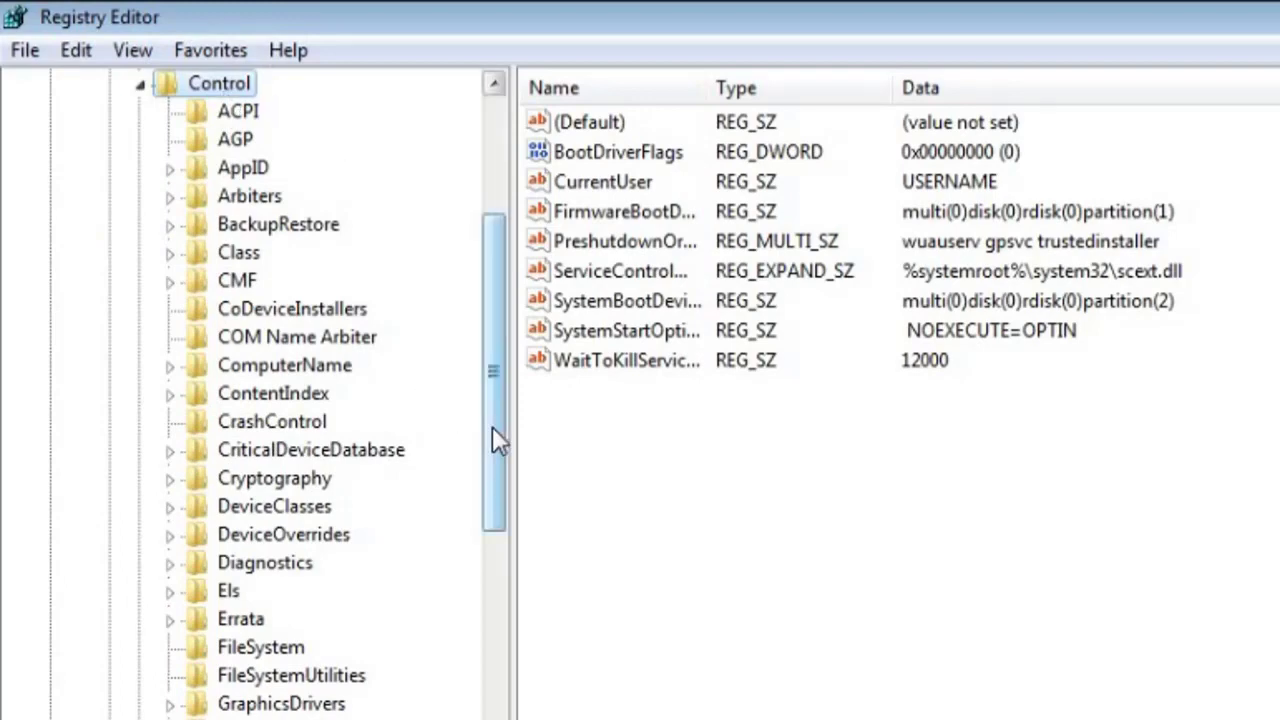
drag(497, 440, 538, 719)
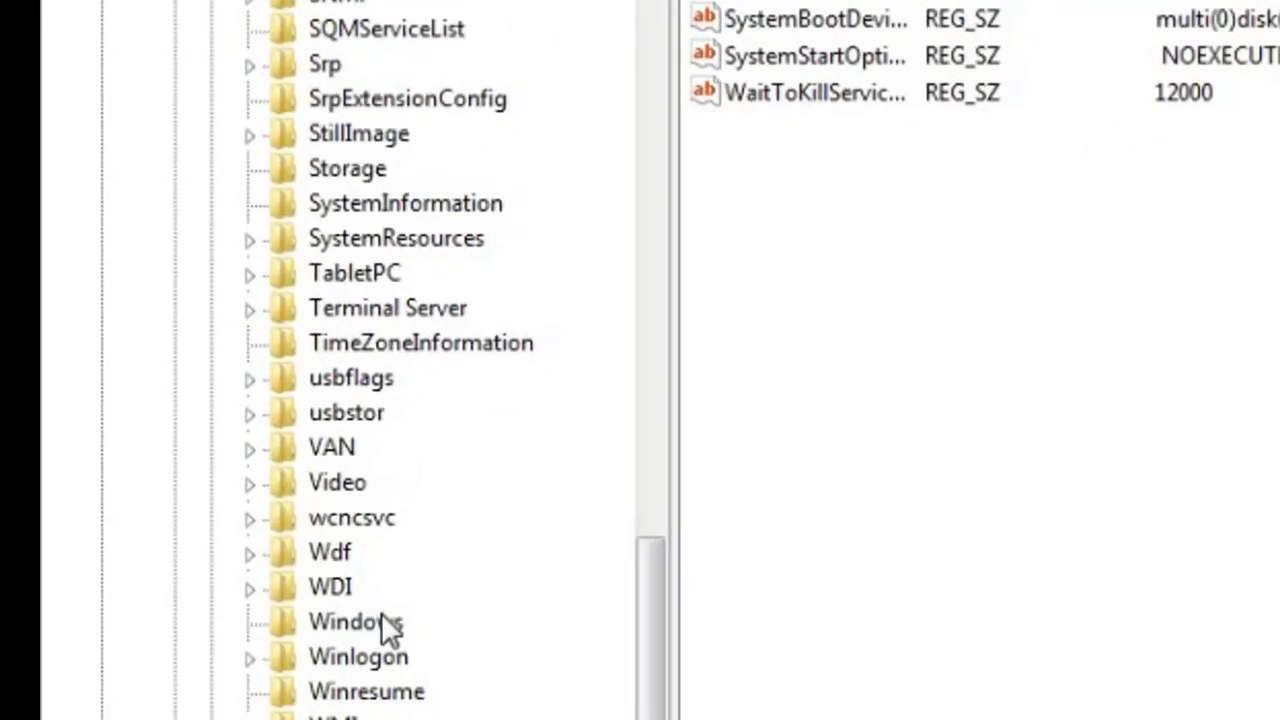
click(468, 460)
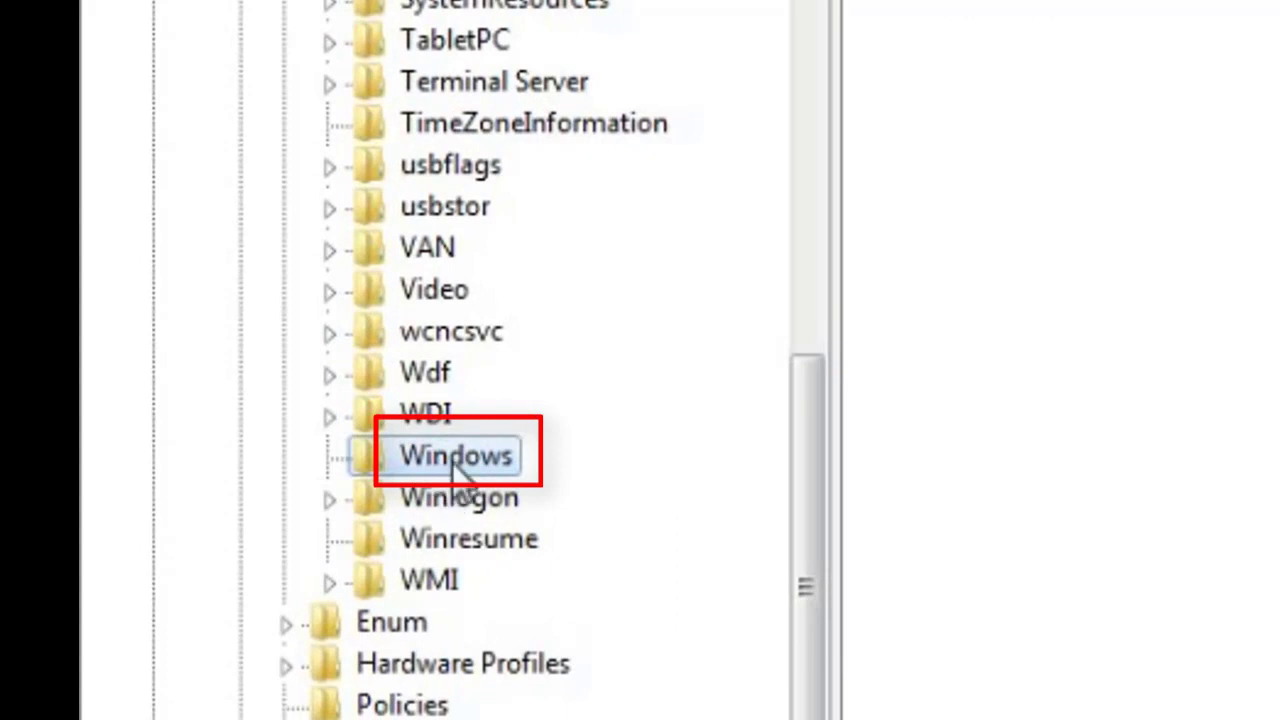
click(452, 462)
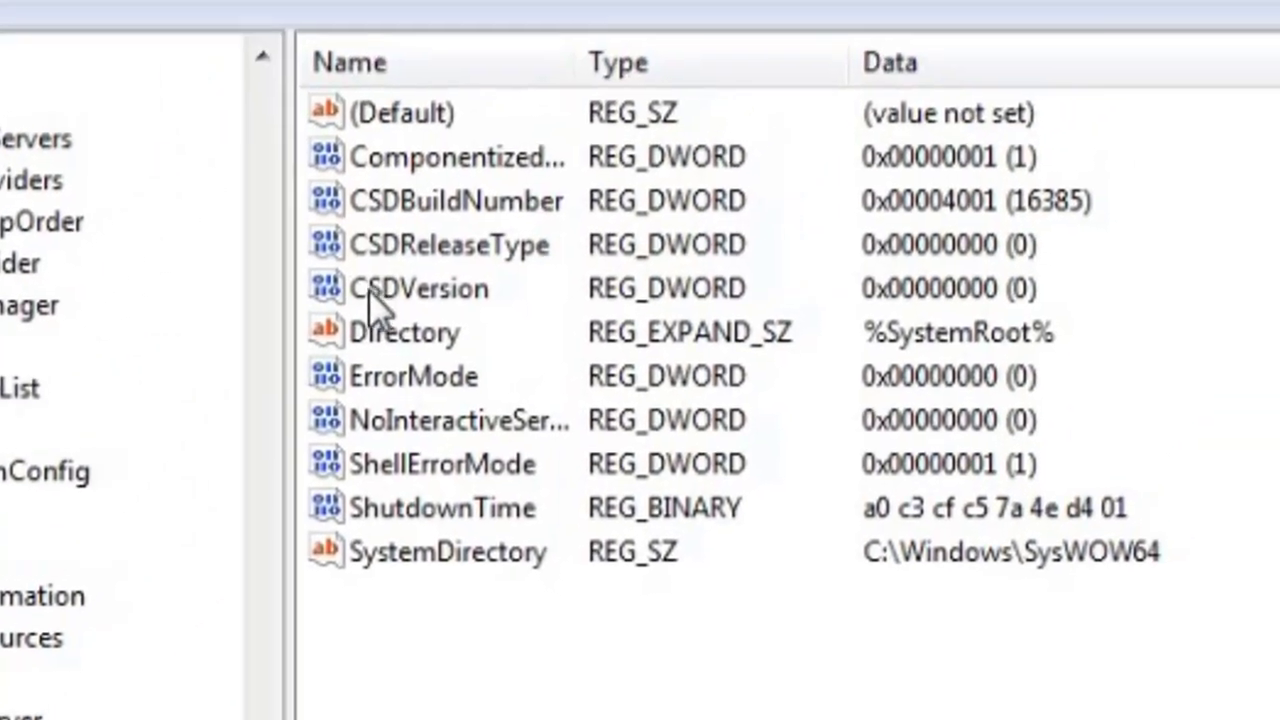
Step: Set the CSDVersion DWORD value in the Windows registry key to hexadecimal 100
click(512, 335)
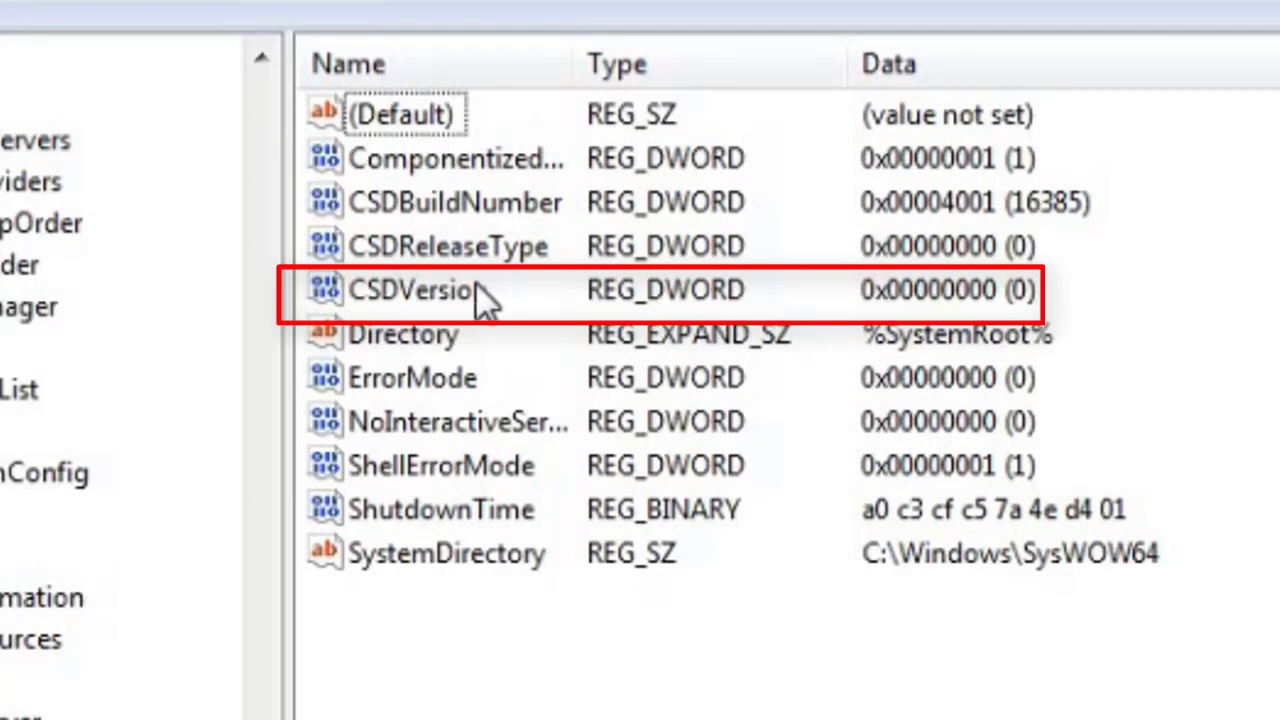
double_click(447, 305)
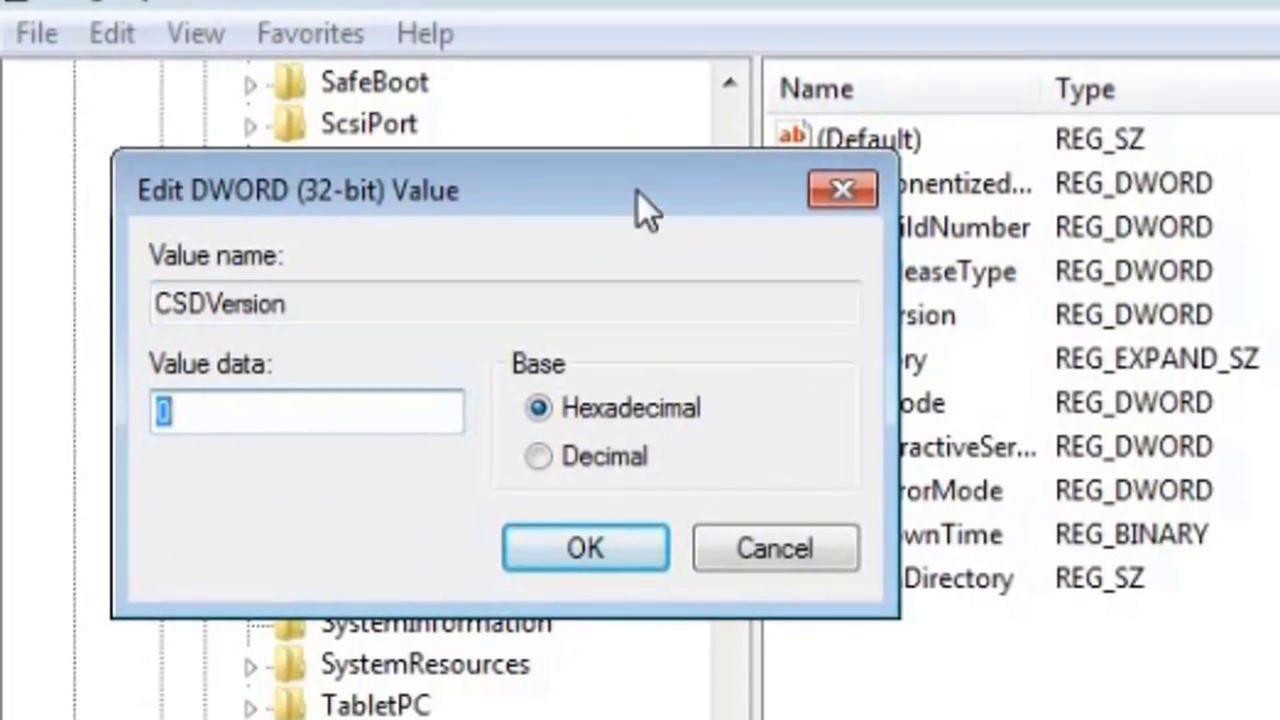
drag(638, 193, 1279, 719)
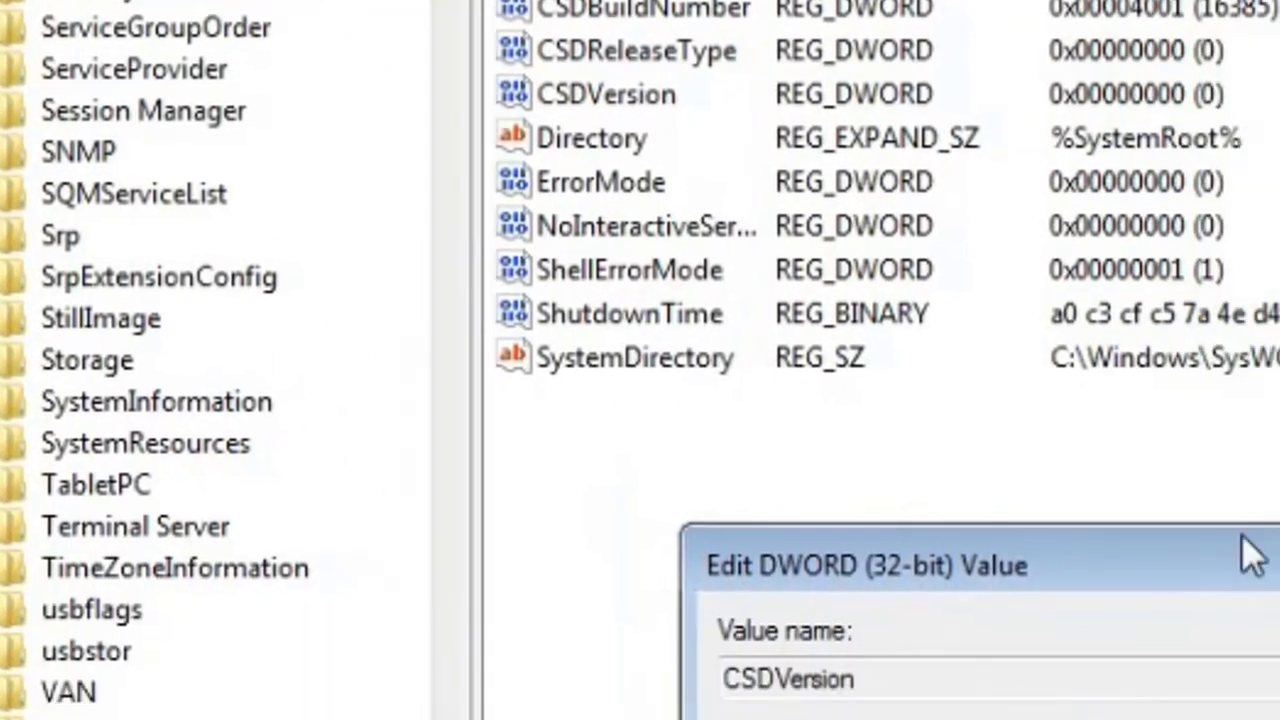
drag(1250, 555, 1279, 541)
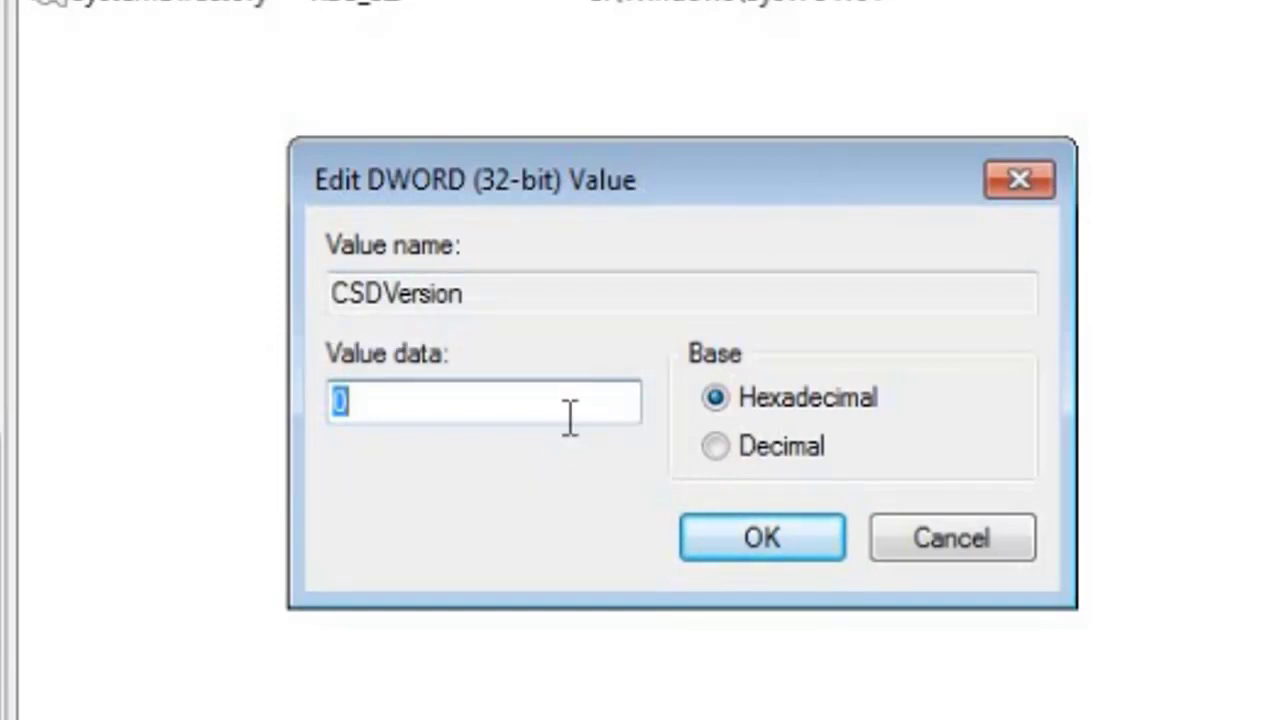
key(BackSpace)
text(100)
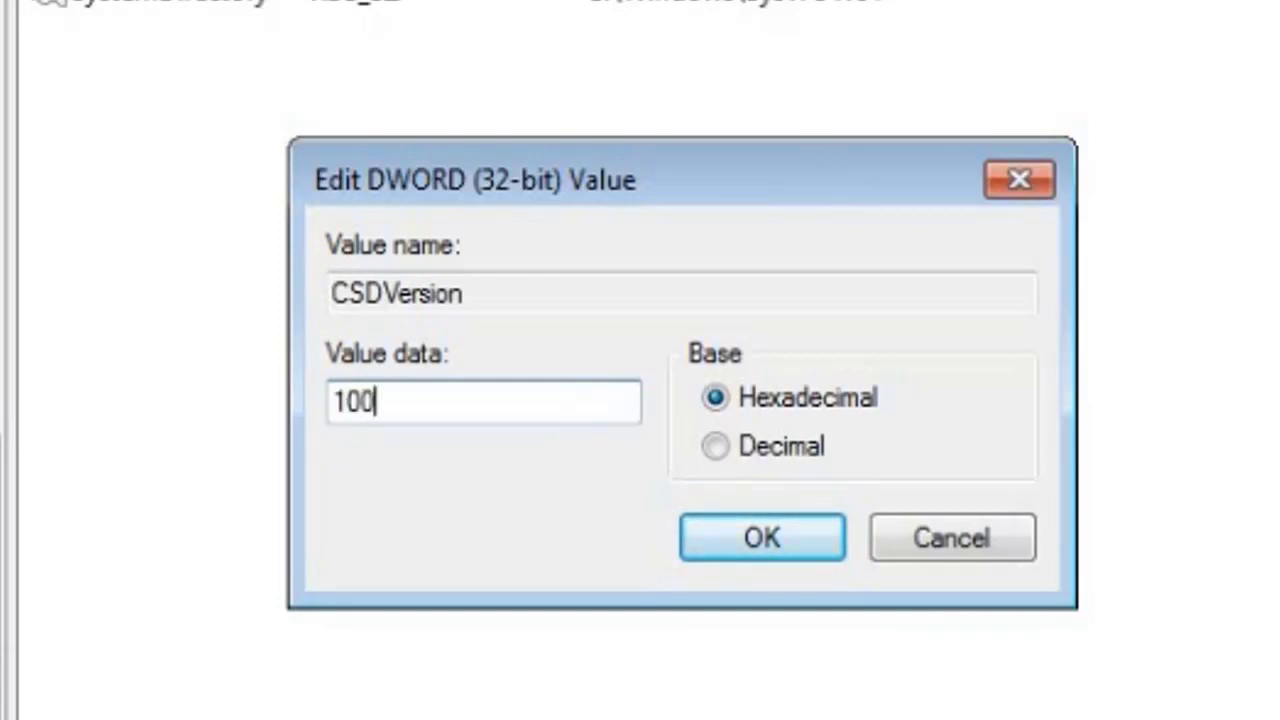
click(708, 543)
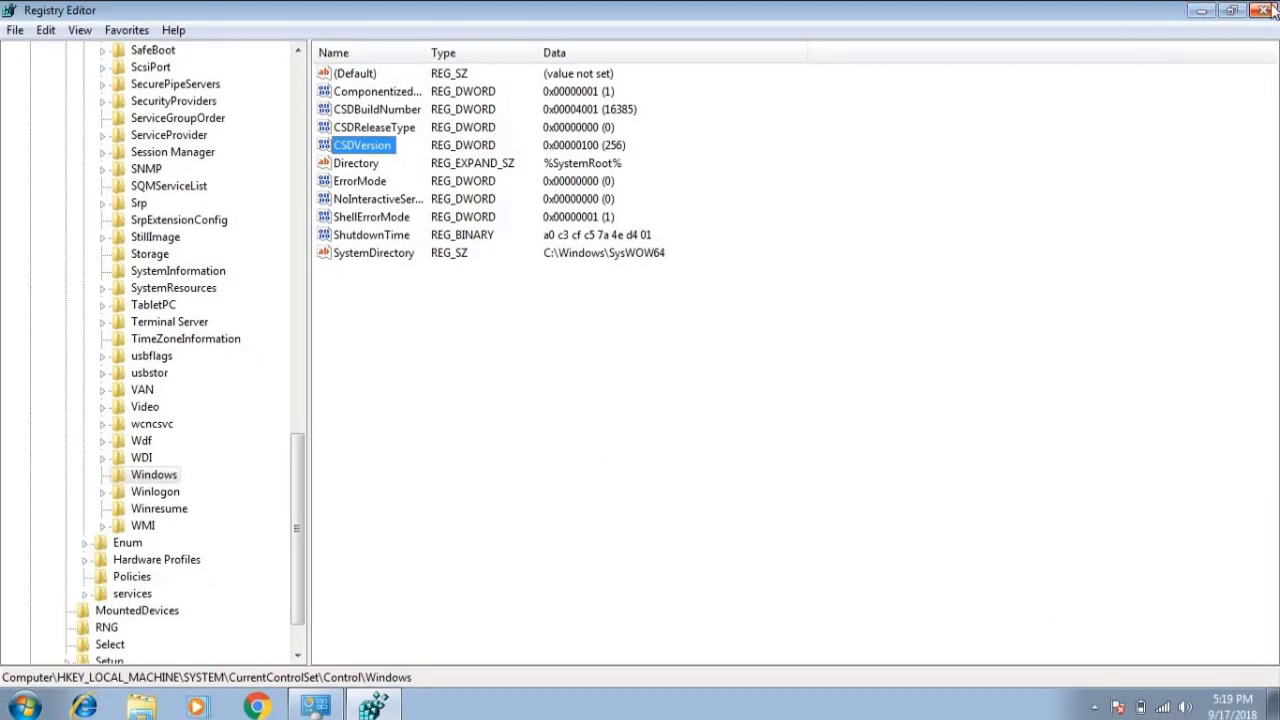
Step: Close the Registry Editor and the System window, and restart the computer
click(1265, 10)
click(1266, 10)
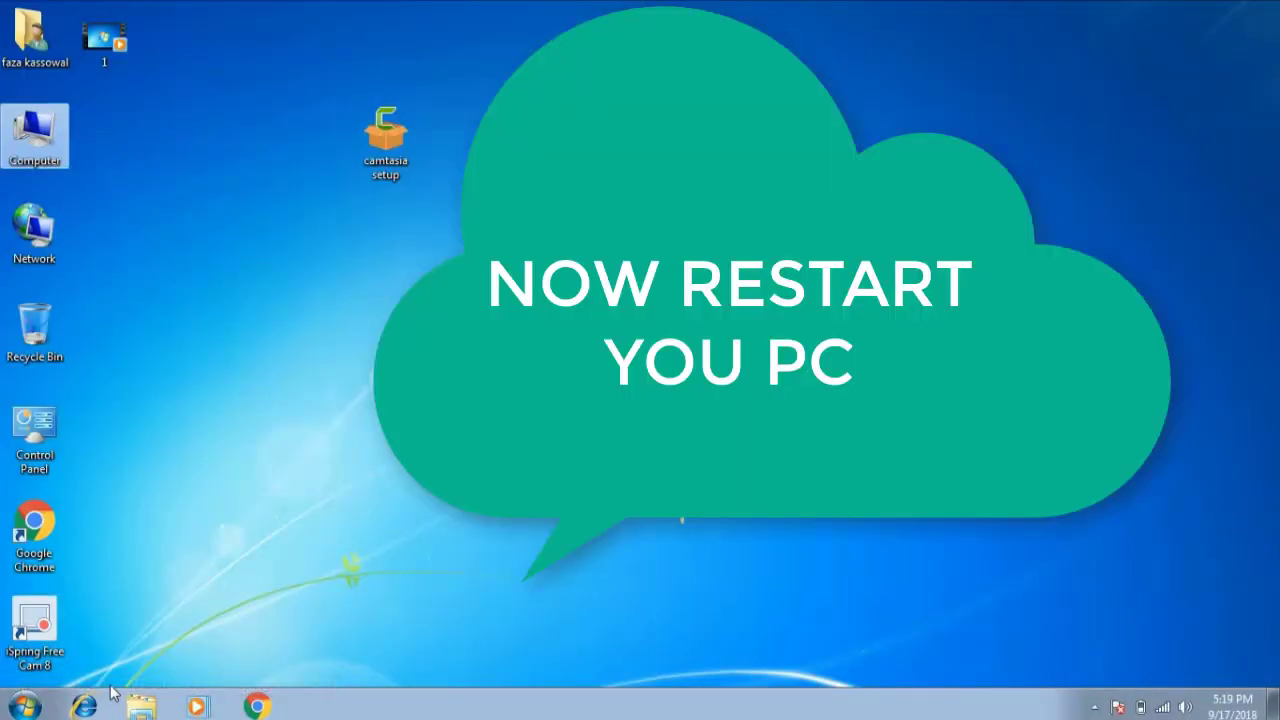
click(30, 707)
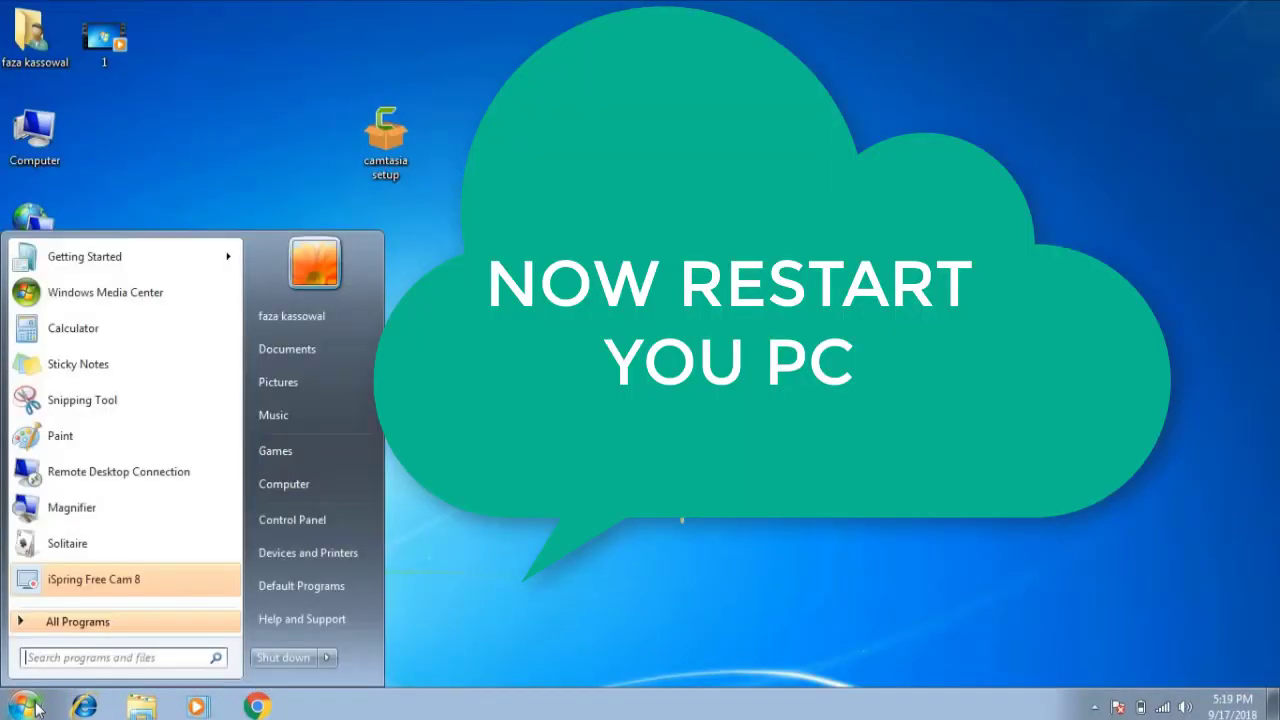
click(325, 657)
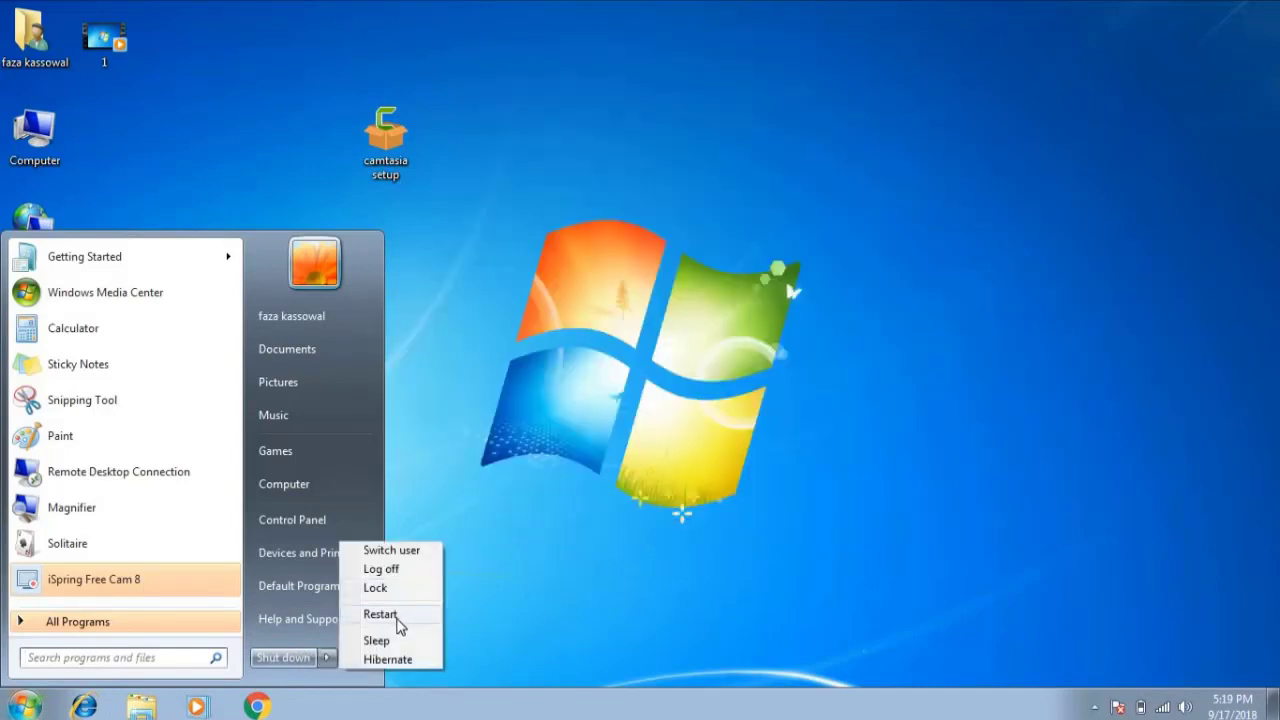
click(514, 349)
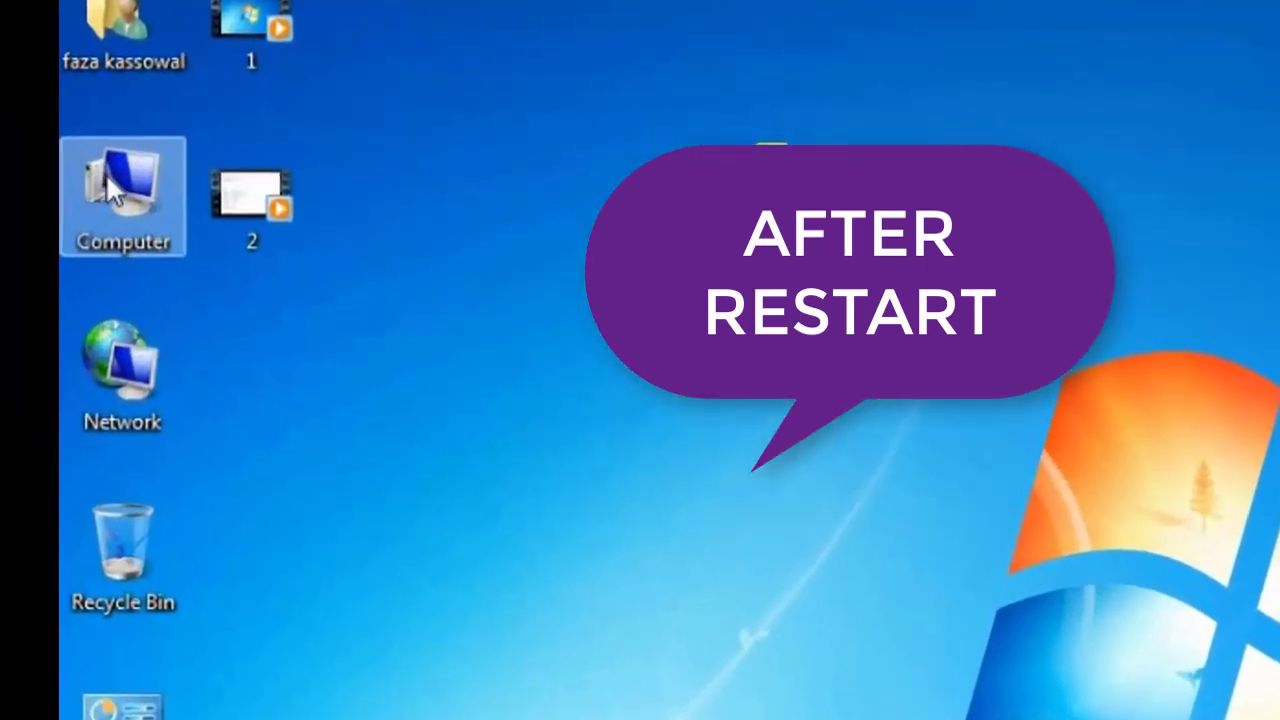
Step: Recheck the Windows edition and service pack in the computer's properties after the restart
right_click(78, 158)
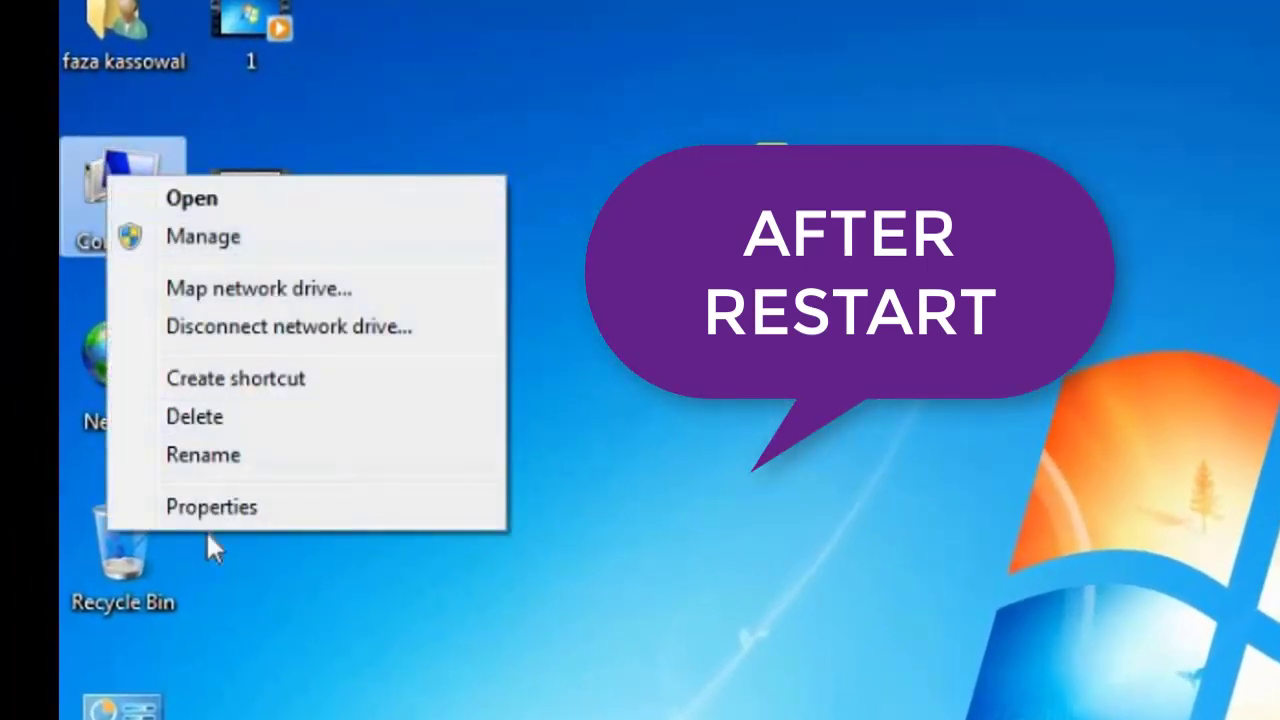
click(209, 510)
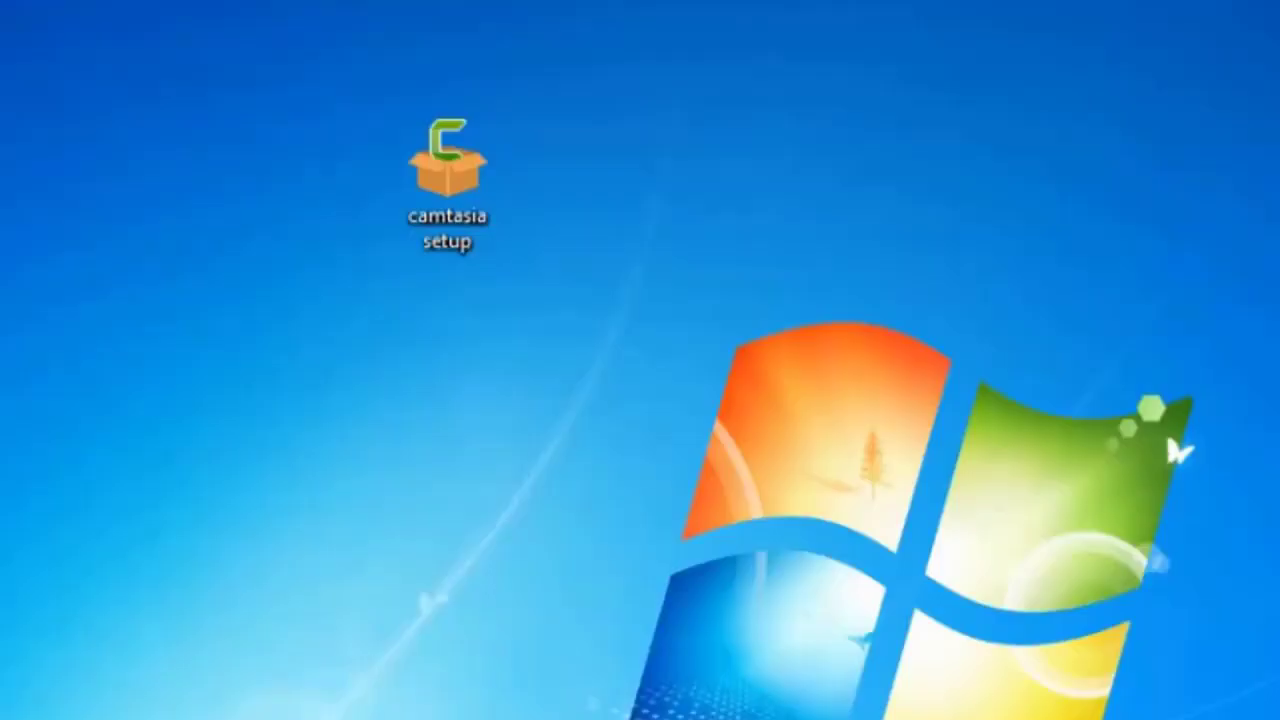
Step: Launch the Camtasia setup from the desktop, move the installer window aside and dismiss the notice about another installation
click(478, 218)
right_click(477, 211)
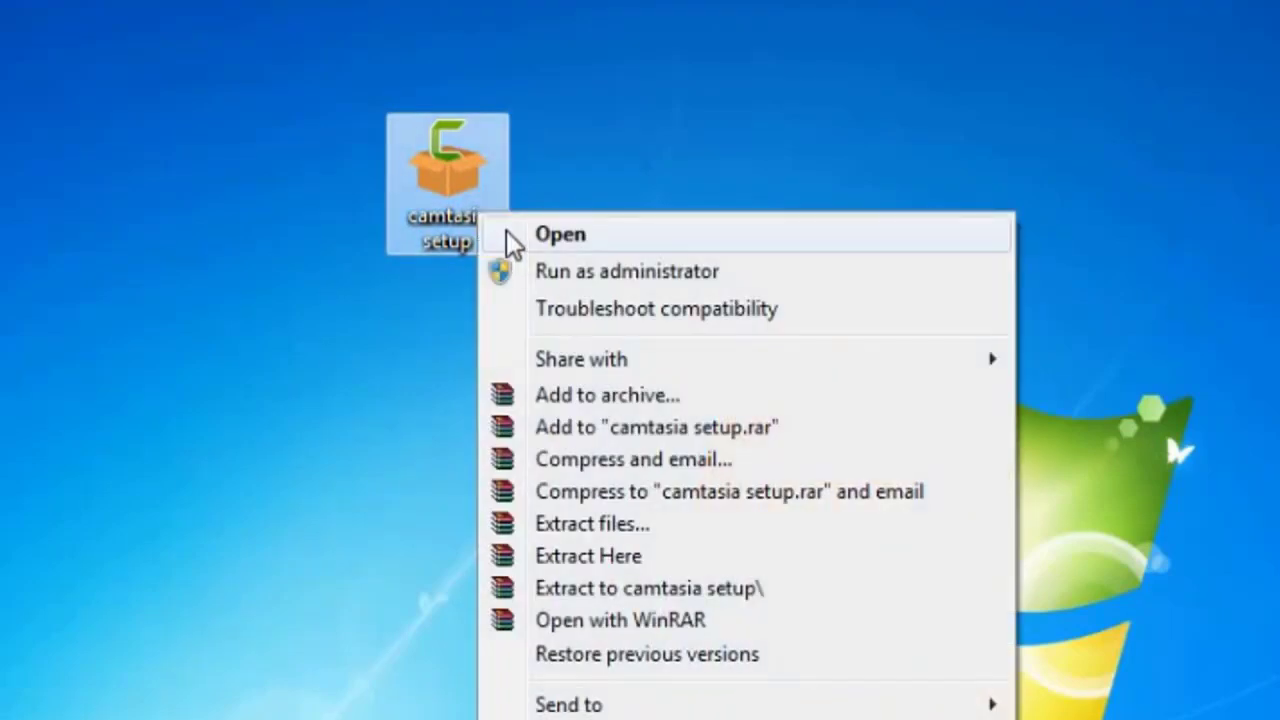
click(506, 231)
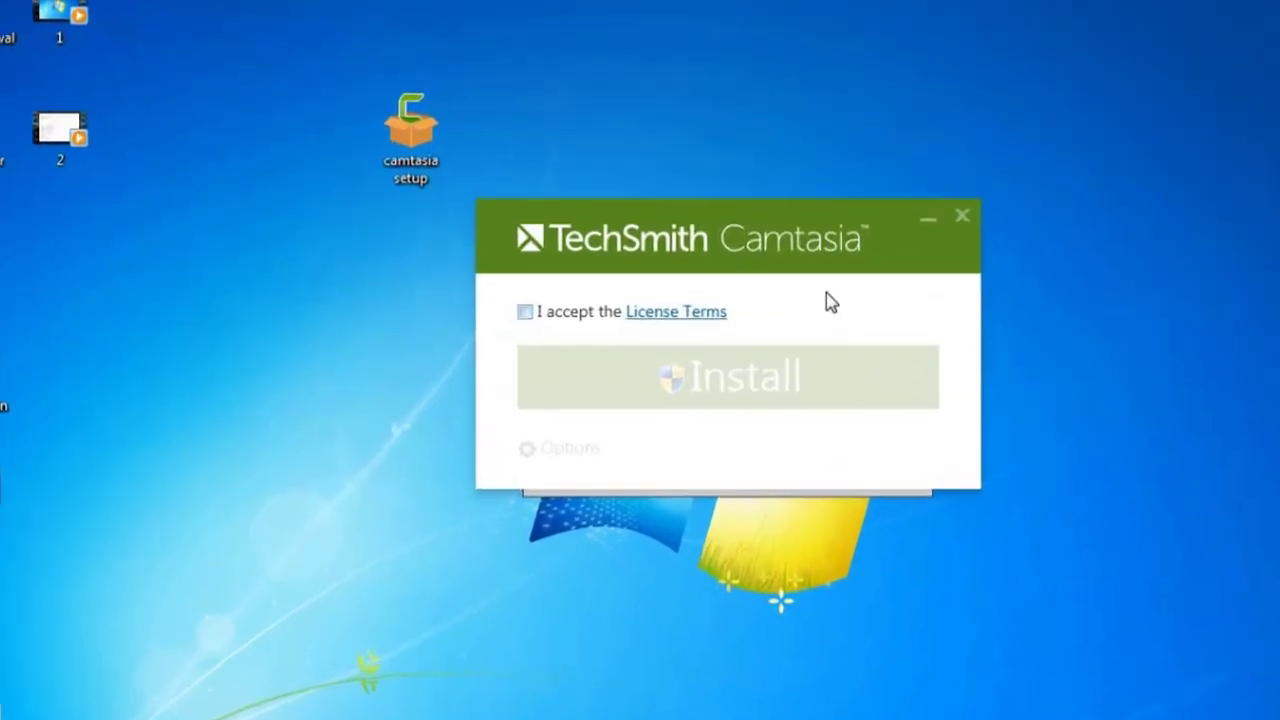
drag(848, 243, 1130, 162)
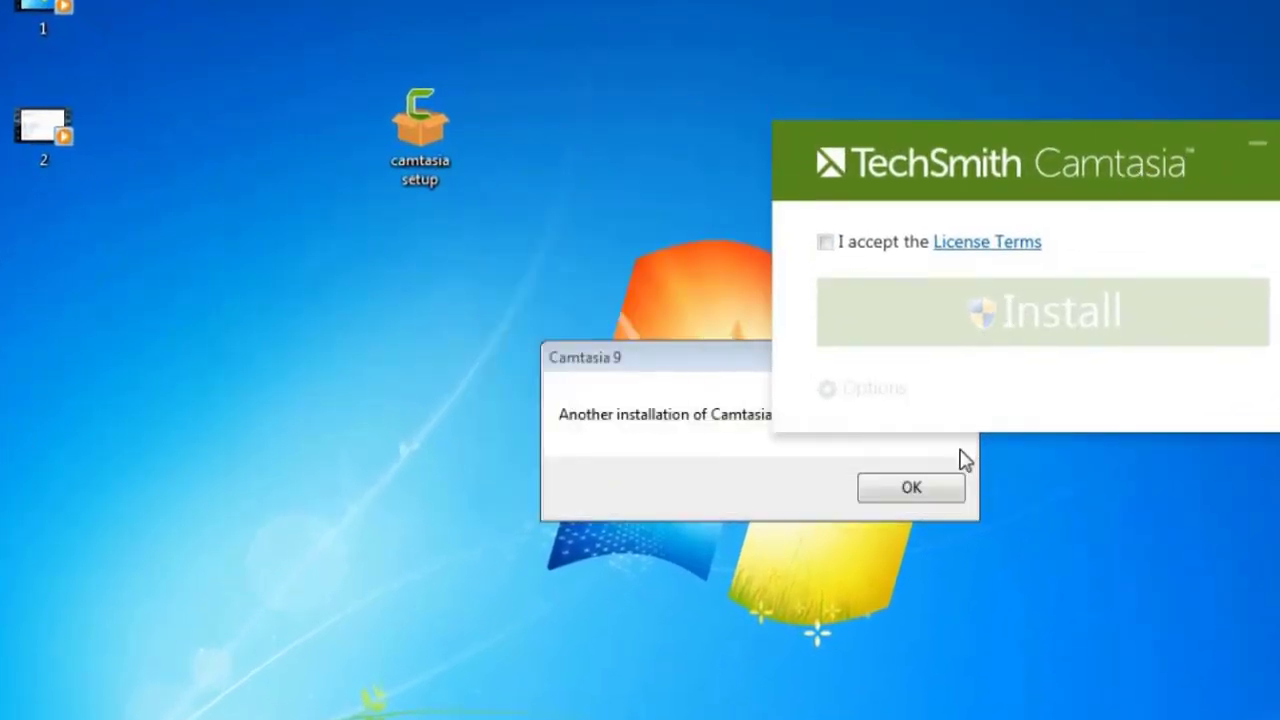
click(911, 487)
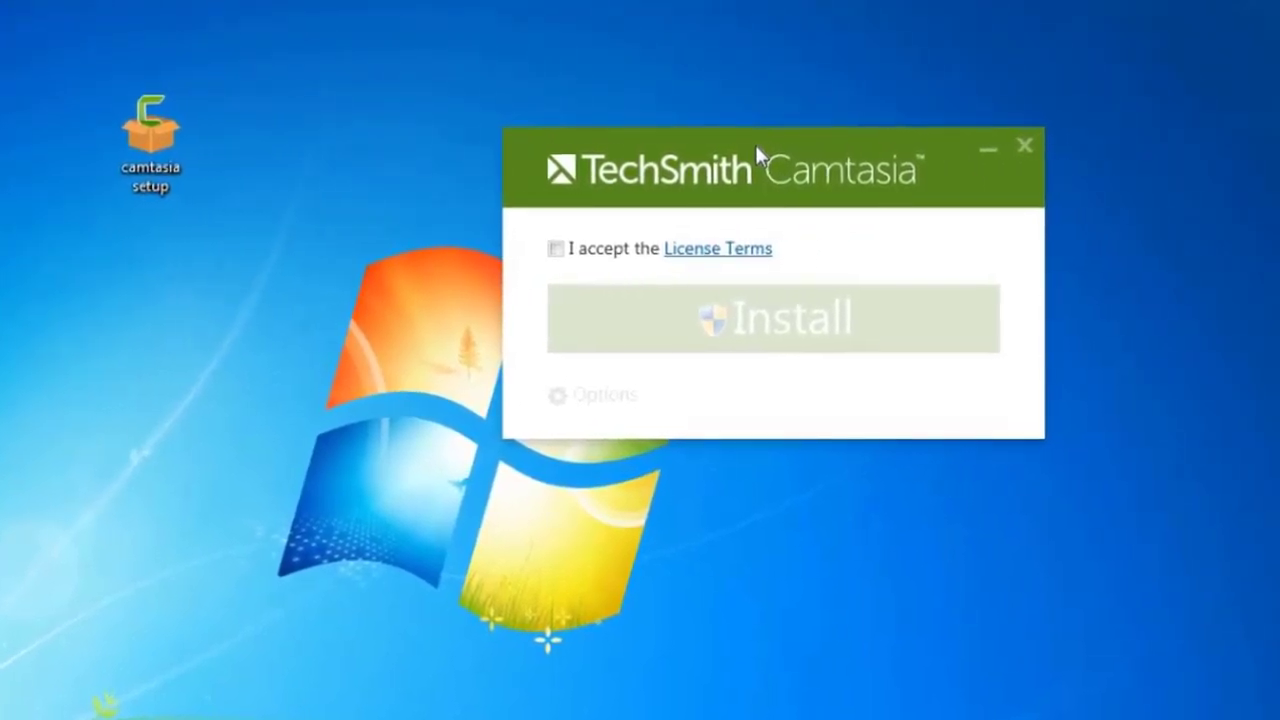
Step: Accept the Camtasia license terms, start the installation, and reposition the installer window so that its progress bar is fully in view
drag(756, 147, 572, 265)
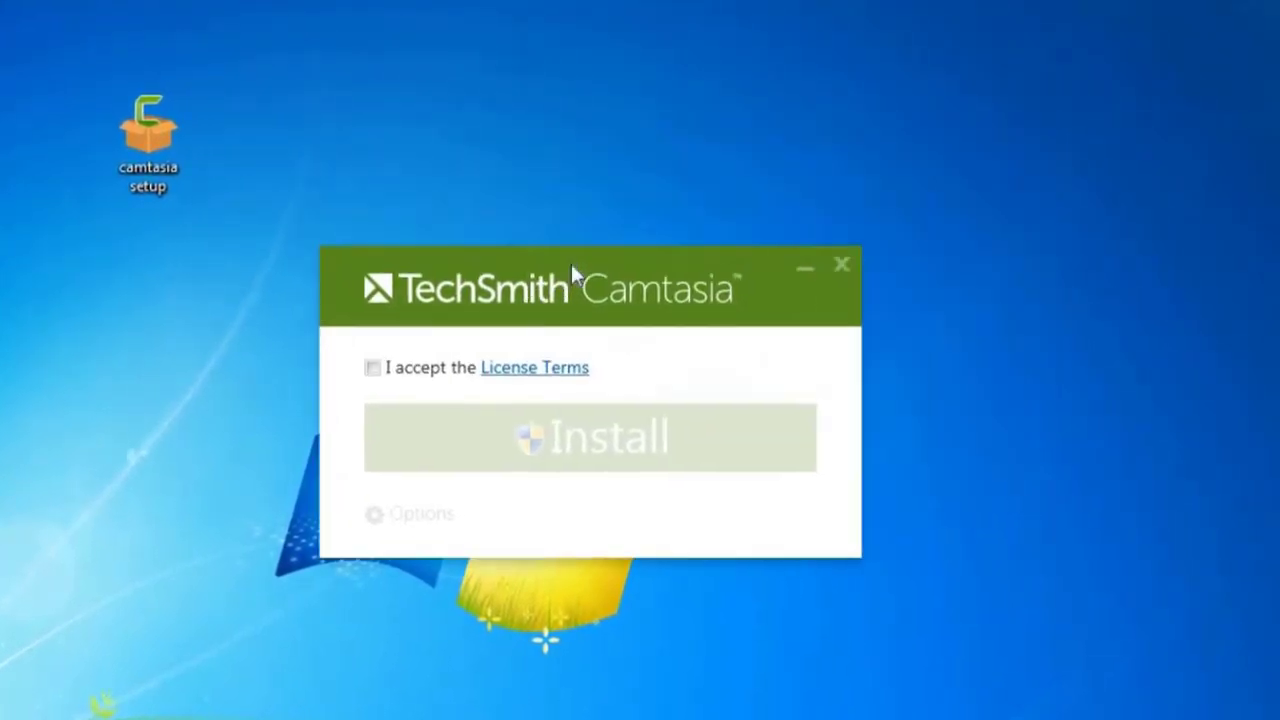
click(374, 367)
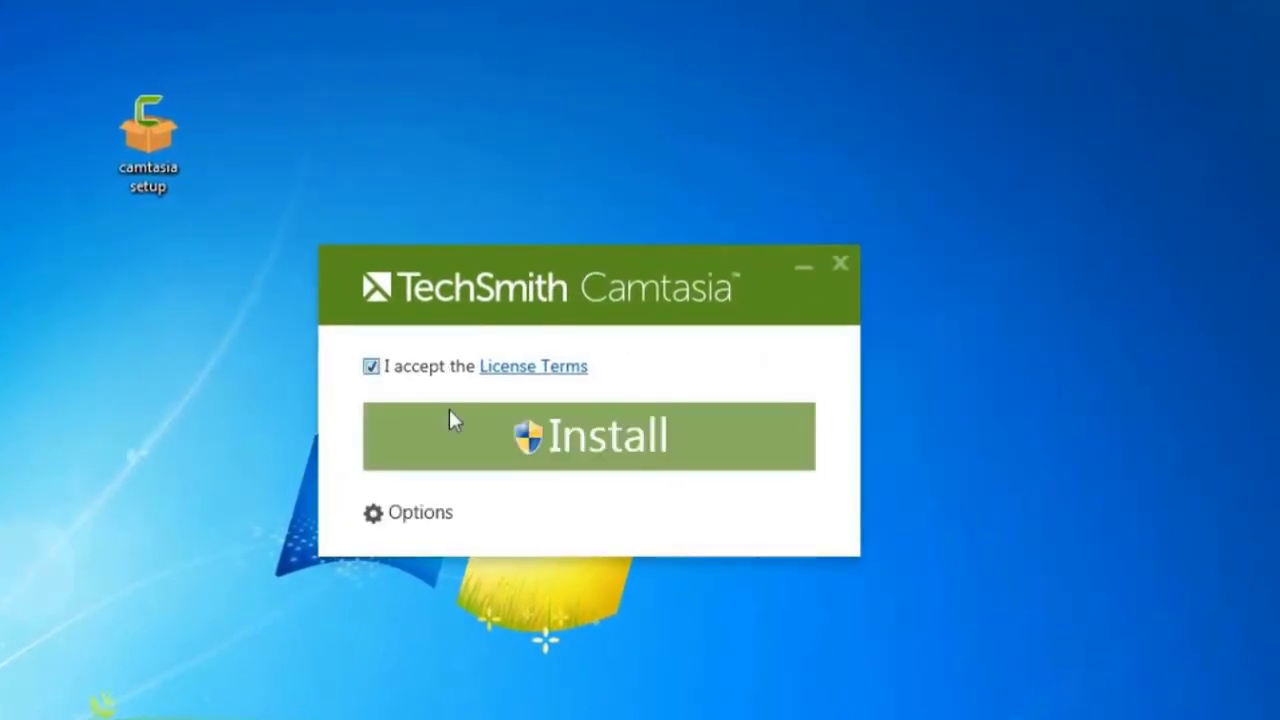
click(470, 432)
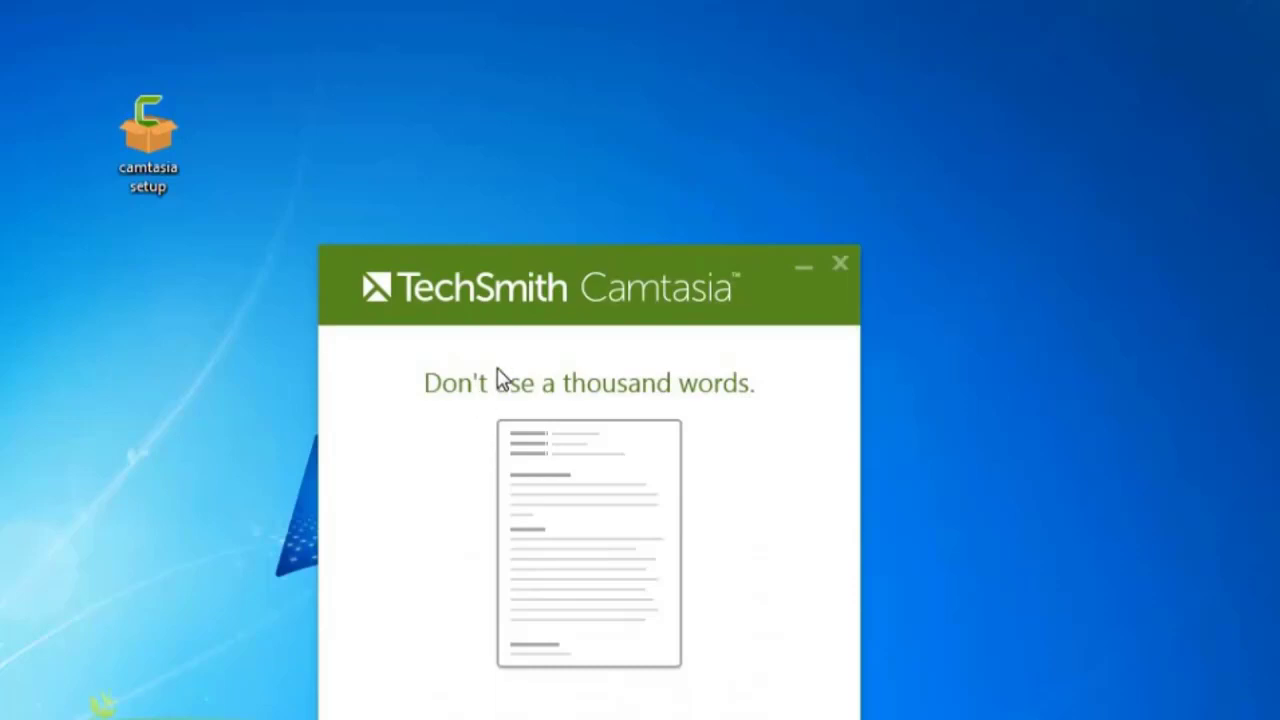
drag(536, 293, 517, 146)
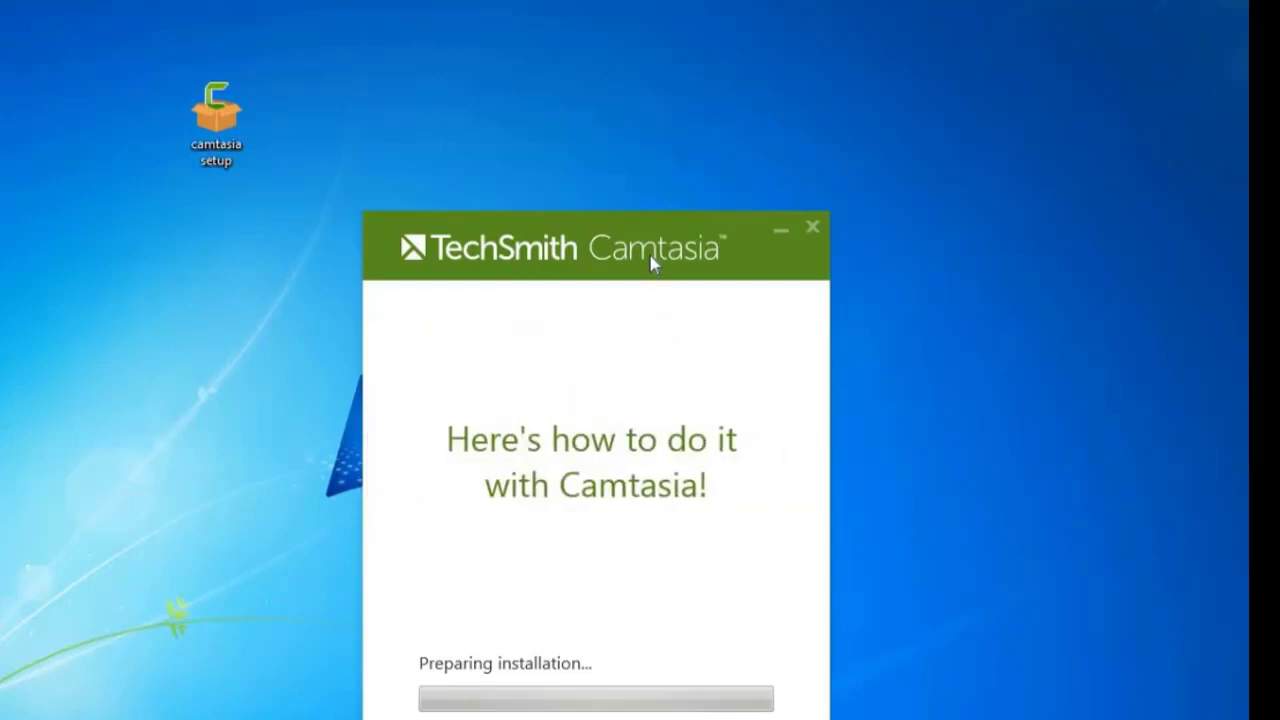
drag(652, 262, 596, 117)
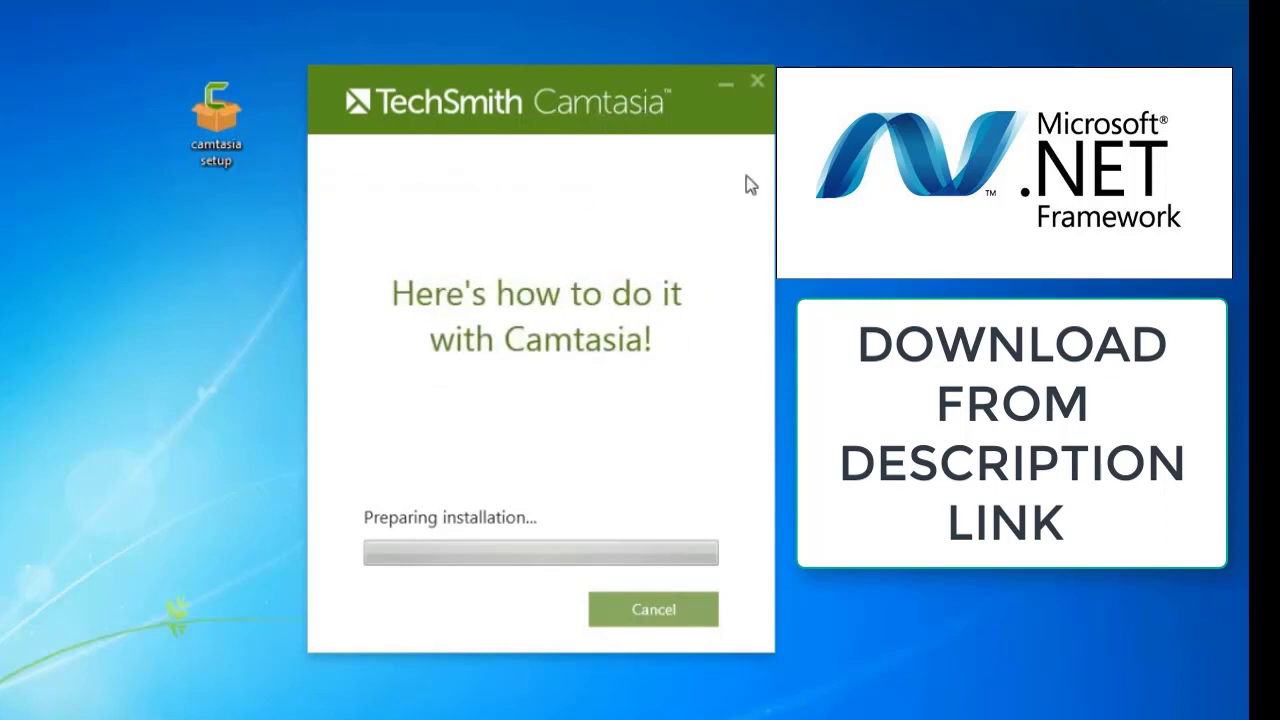
right_click(862, 208)
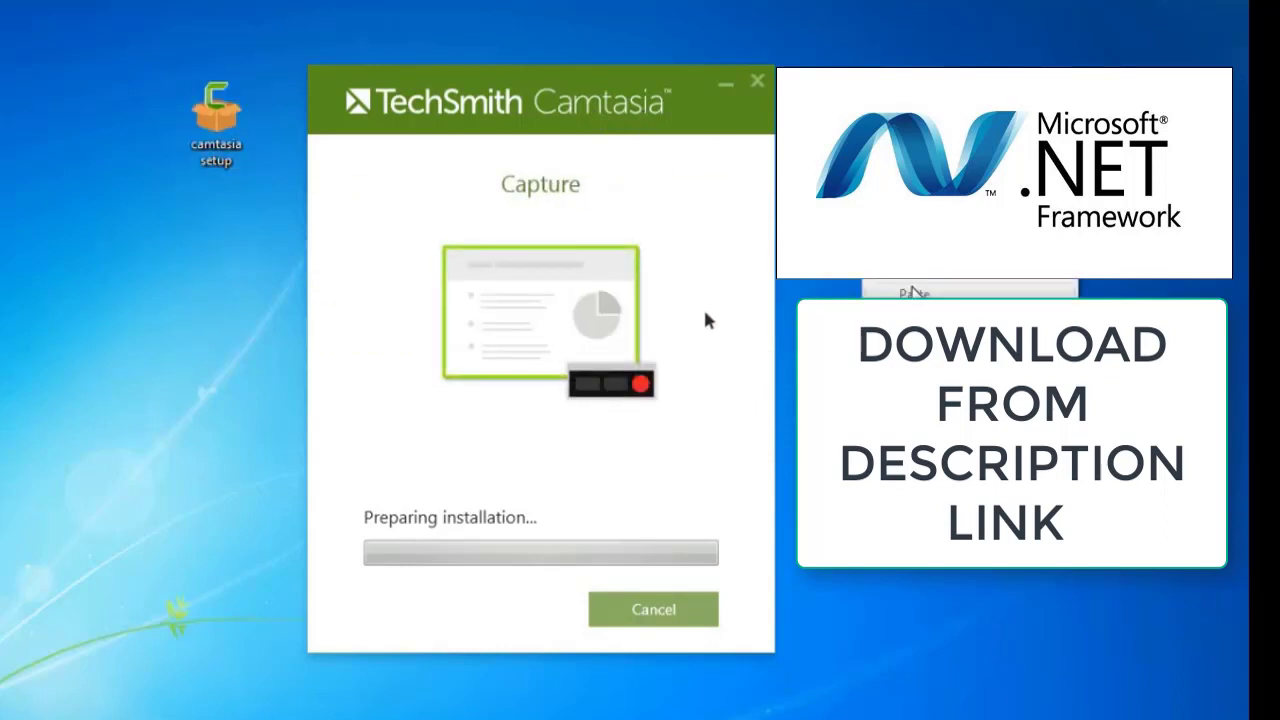
click(918, 271)
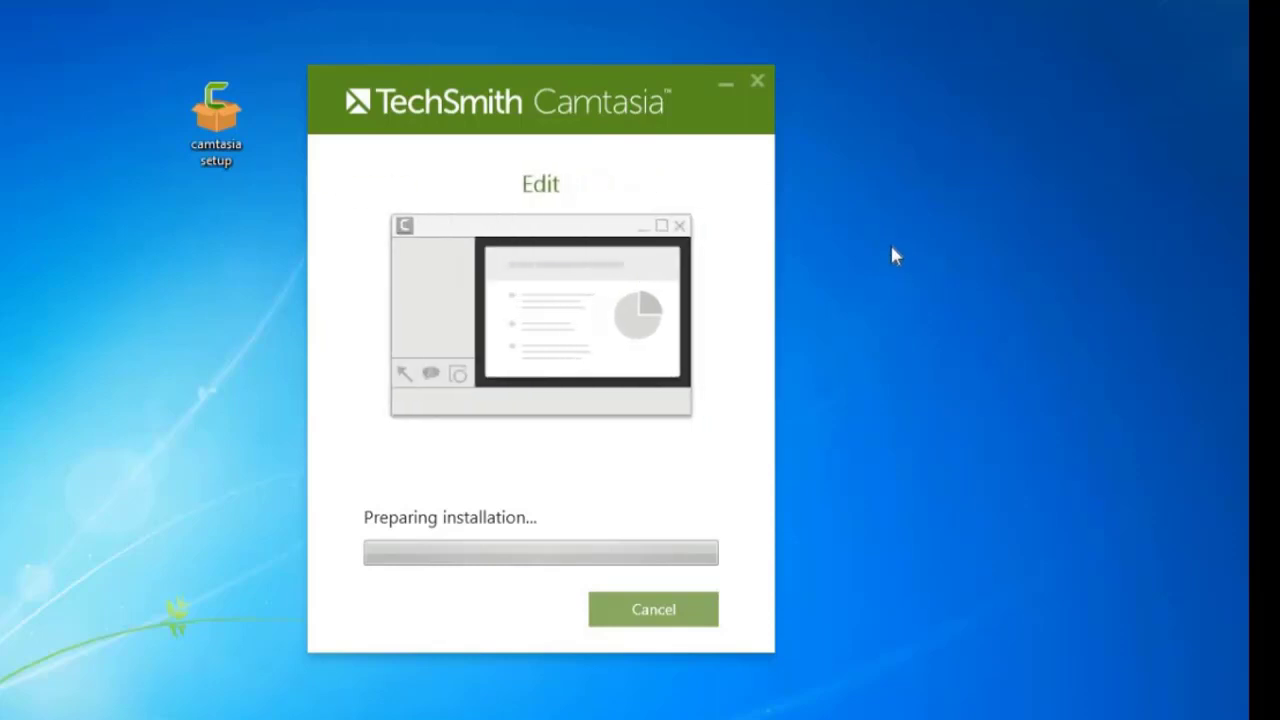
right_click(892, 249)
click(912, 315)
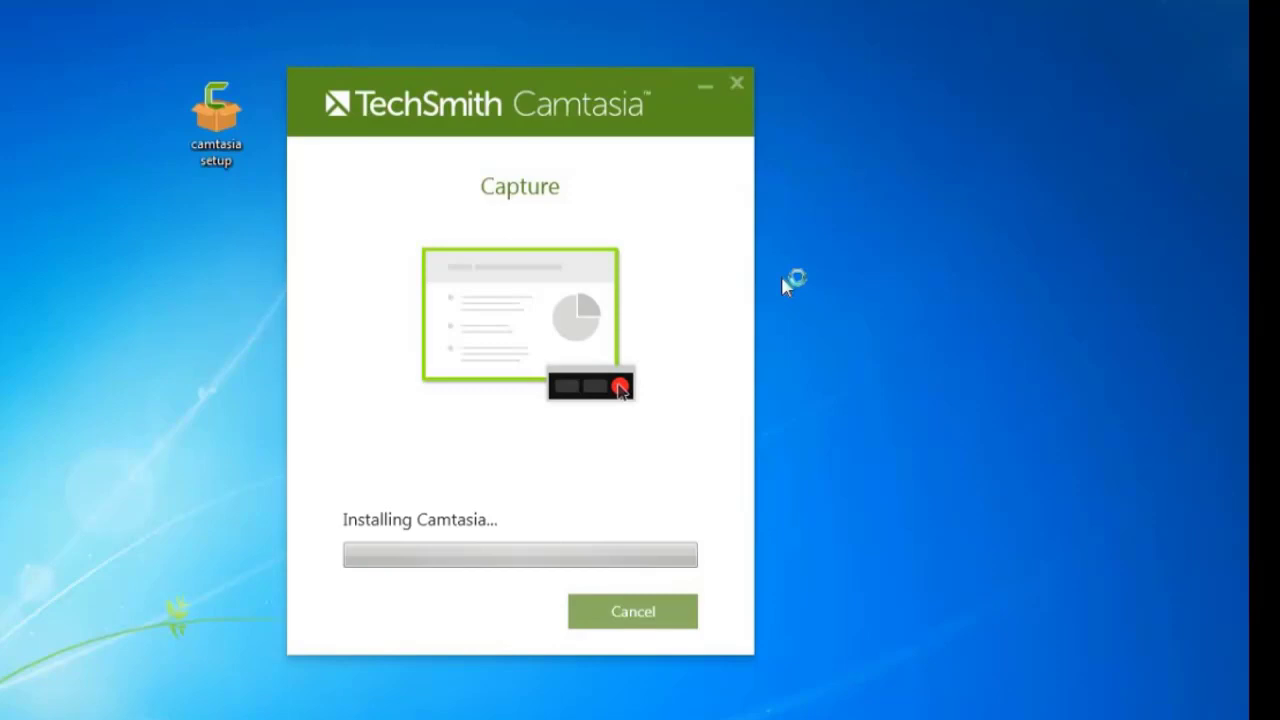
right_click(784, 279)
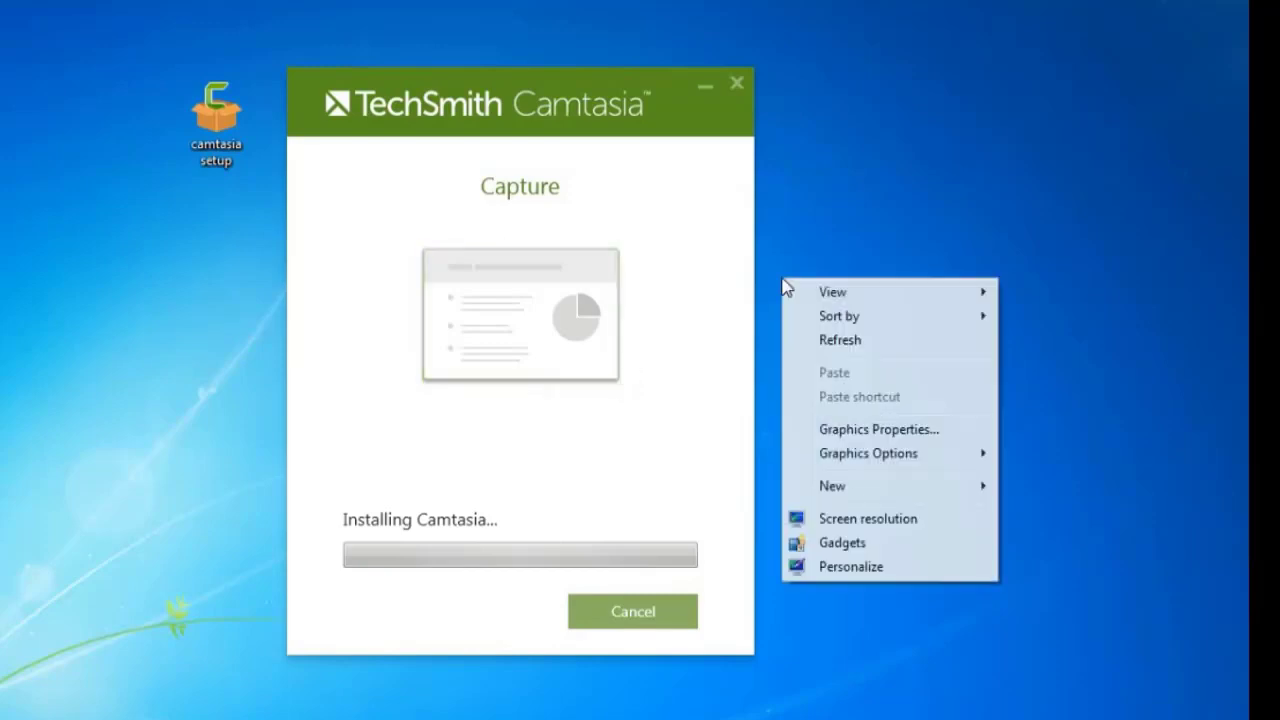
click(812, 340)
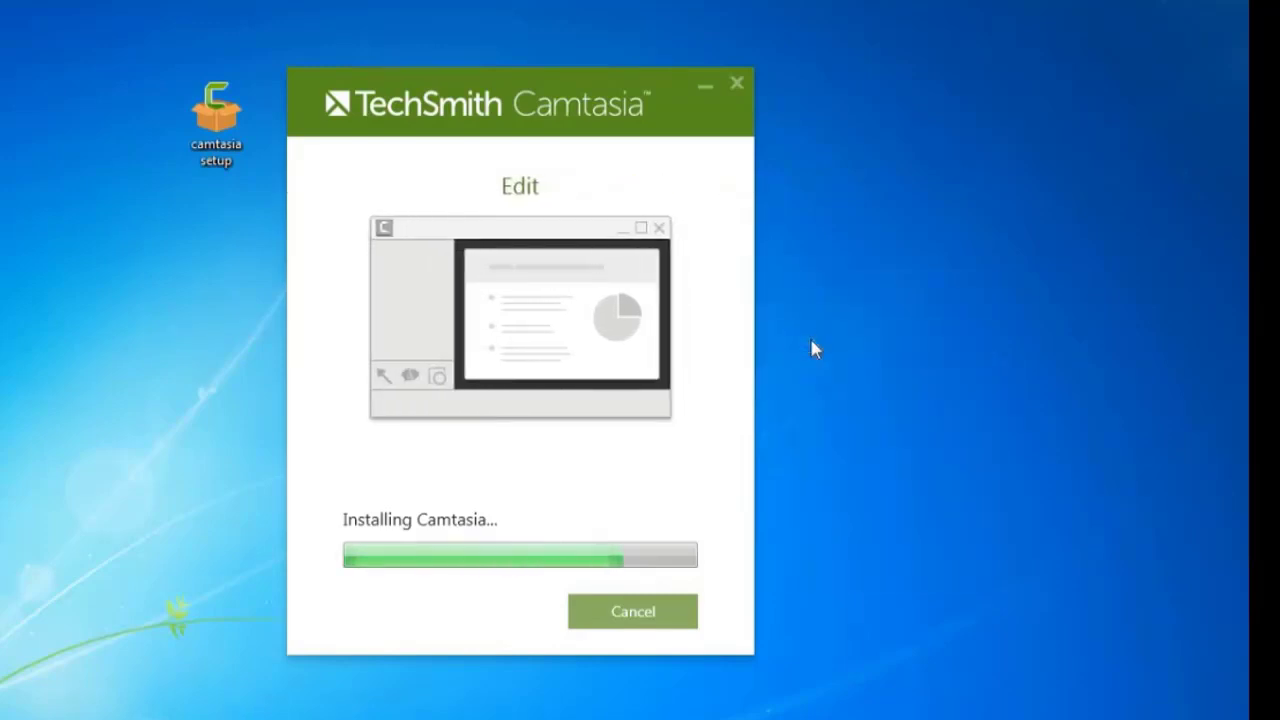
right_click(809, 335)
click(830, 402)
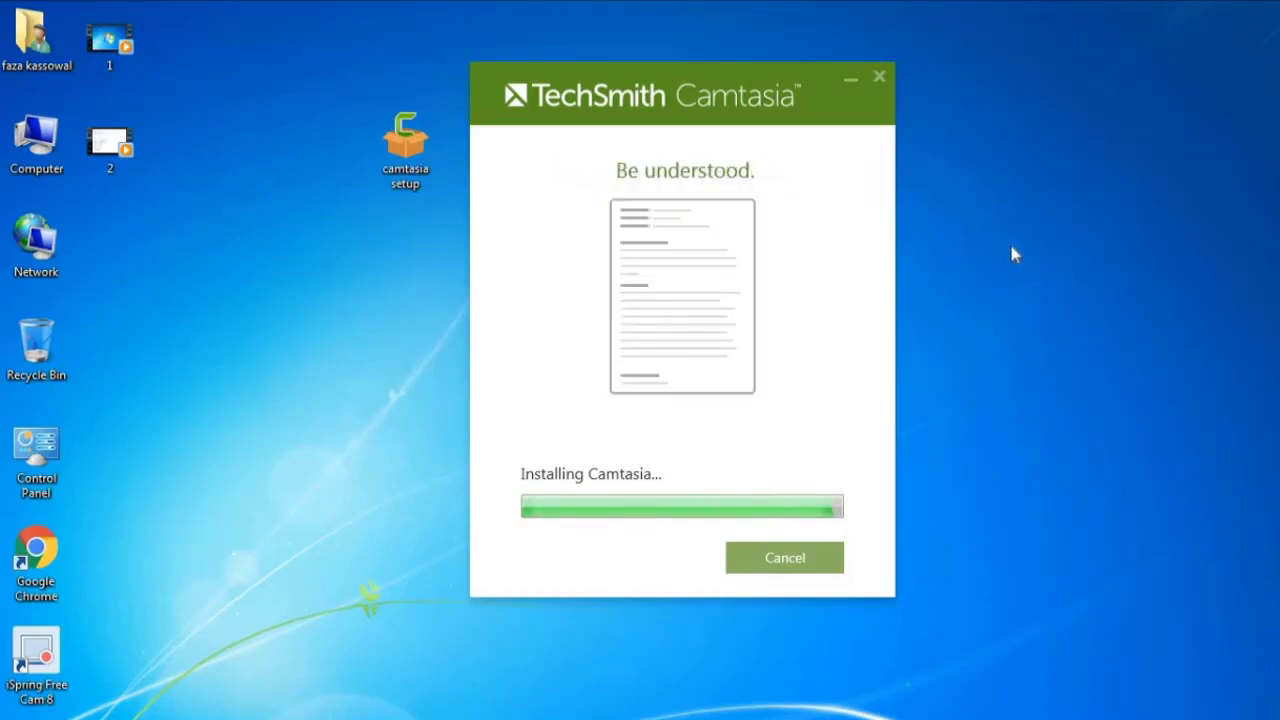
right_click(975, 334)
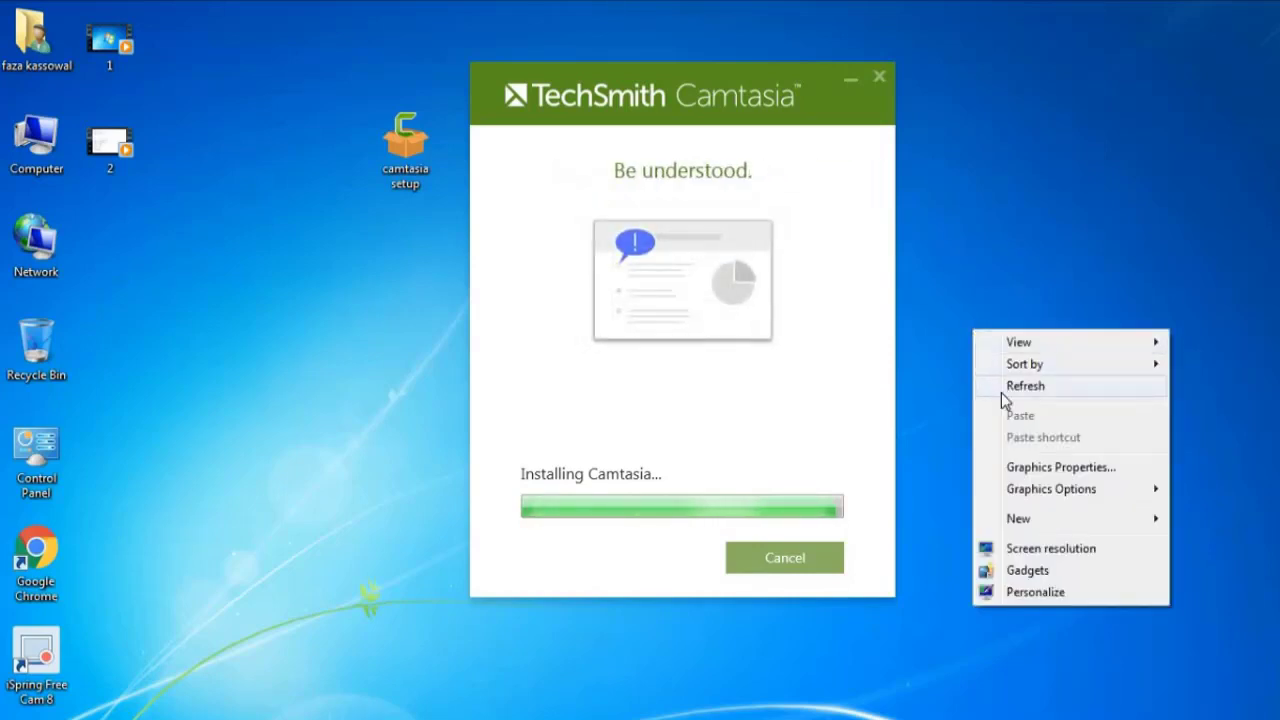
click(1001, 392)
right_click(1001, 392)
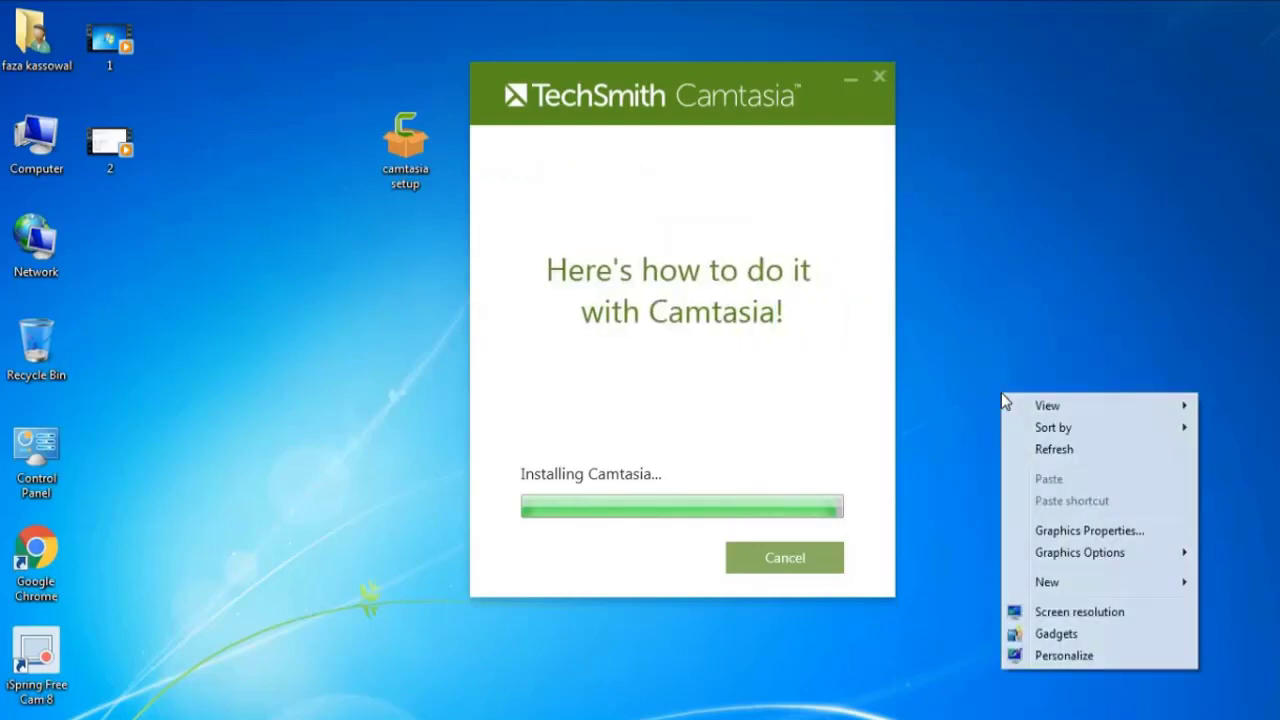
click(1040, 451)
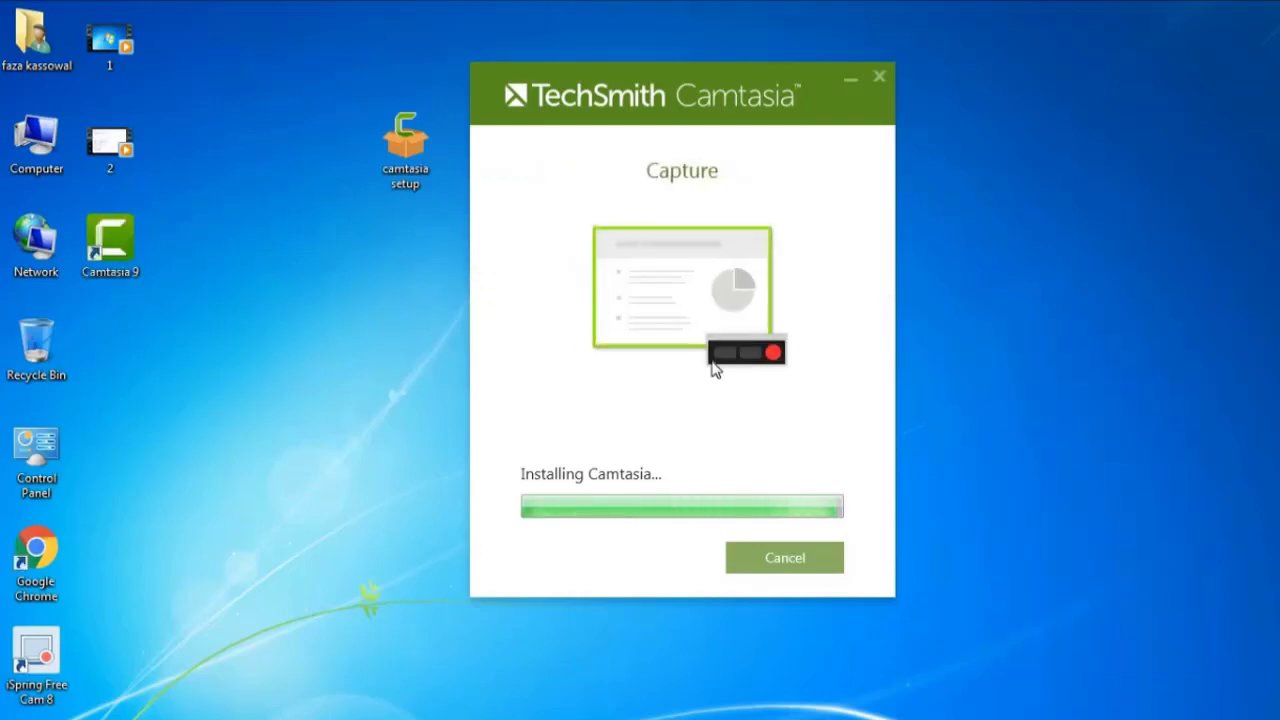
Step: Move the Camtasia 9 shortcut out of the desktop icon columns into the empty area below the camtasia setup icon, keeping its name
click(118, 248)
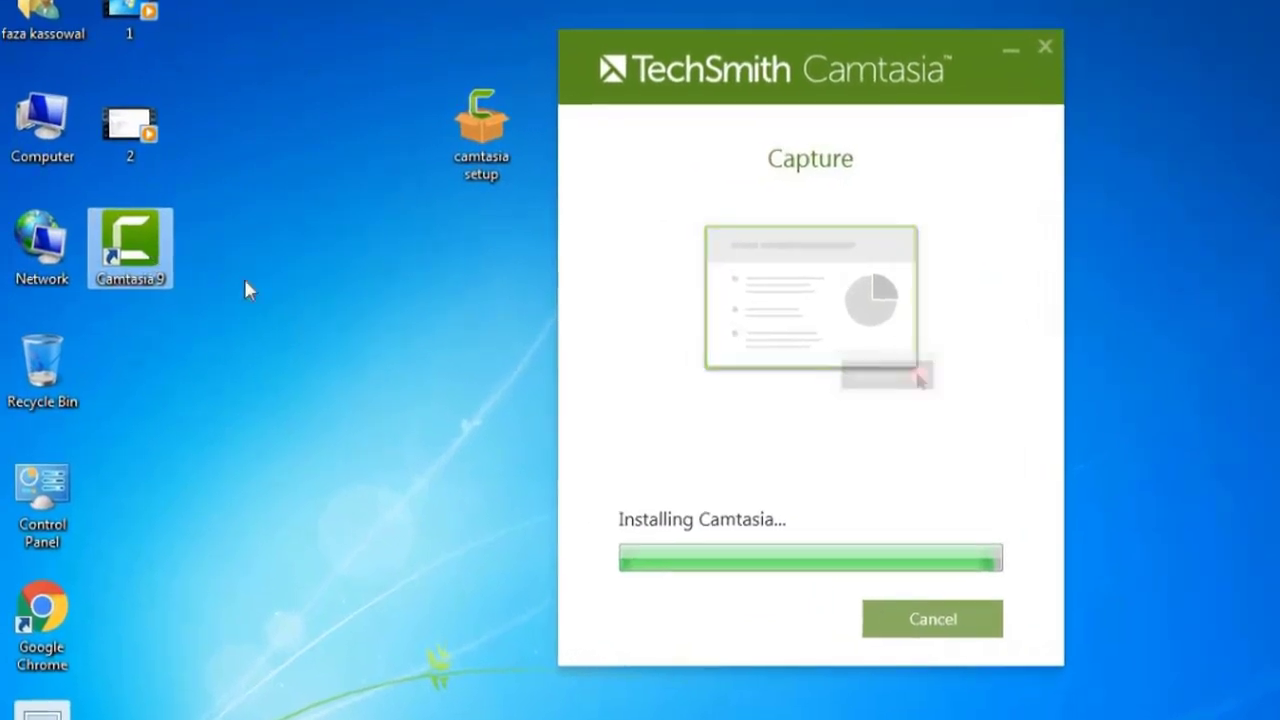
drag(311, 310, 318, 281)
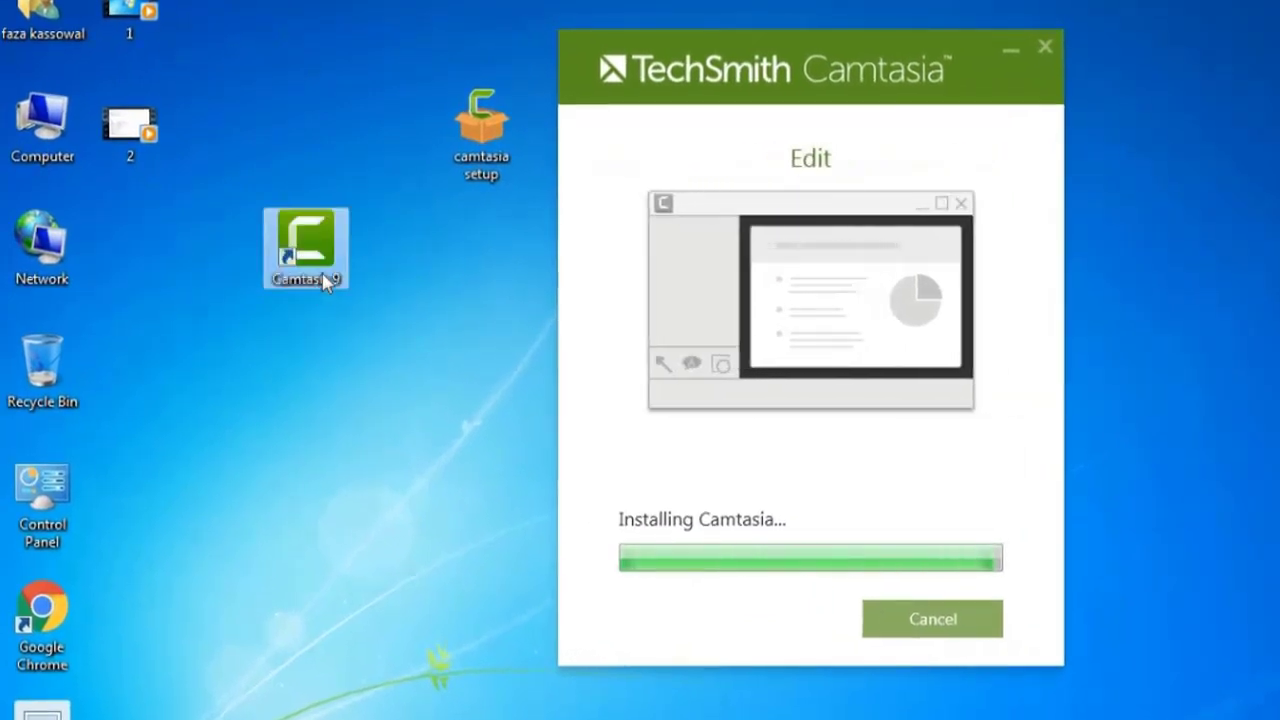
key(F2)
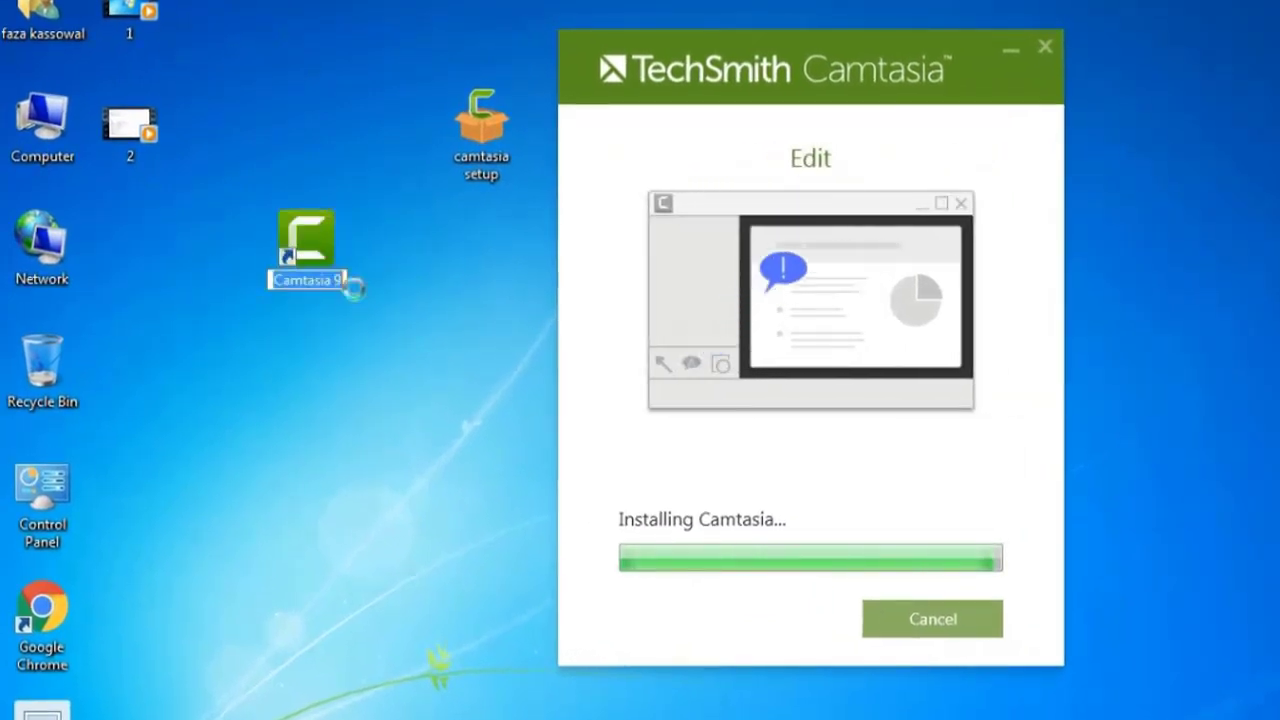
key(Return)
key(shift+F10)
click(335, 338)
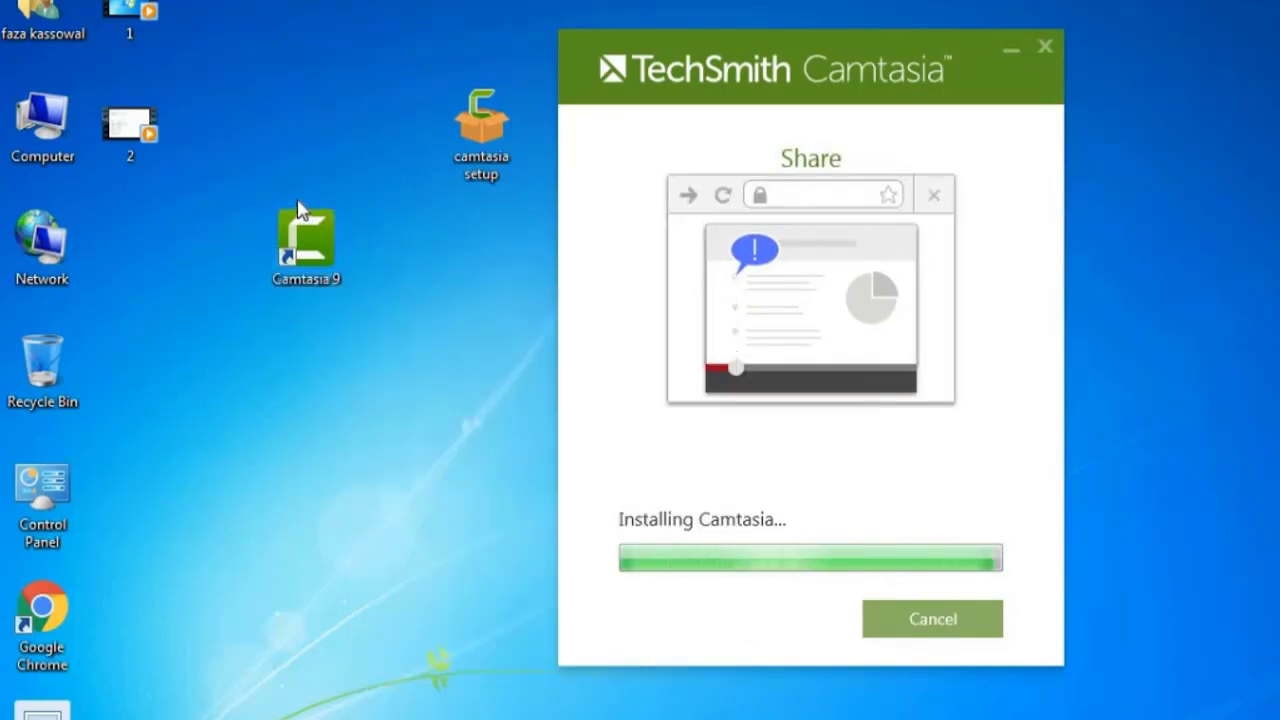
drag(309, 232, 382, 256)
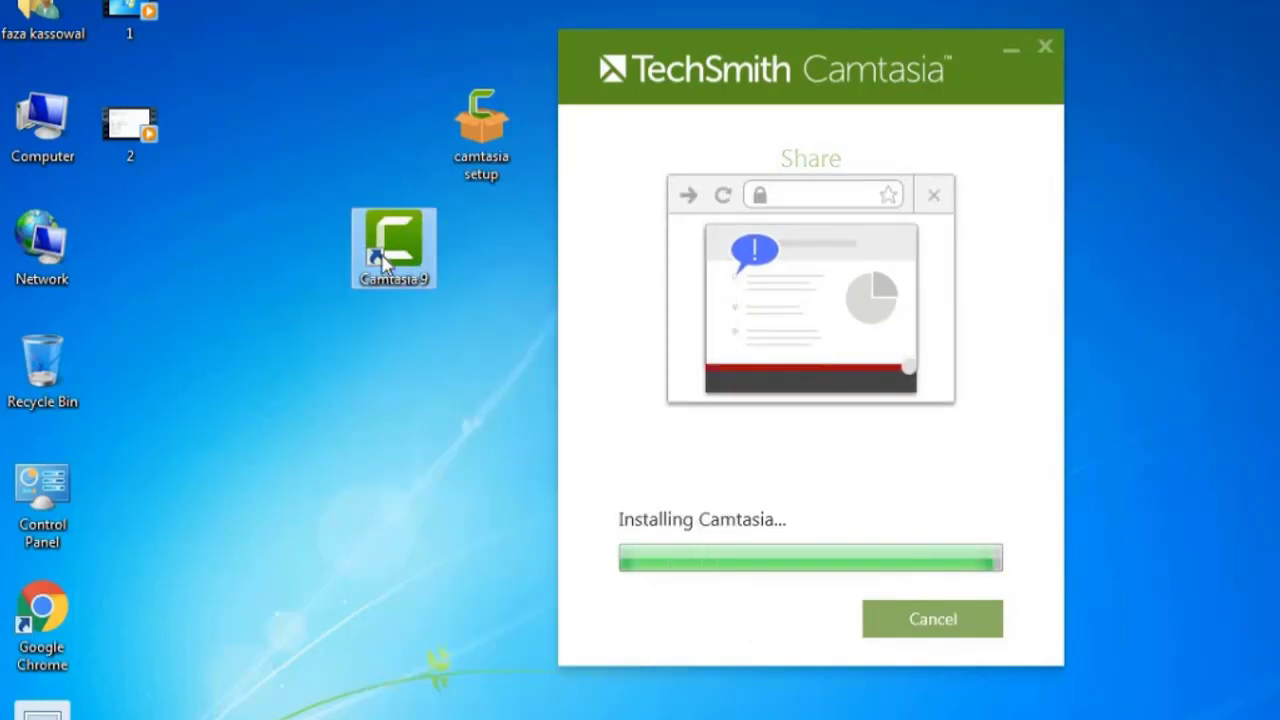